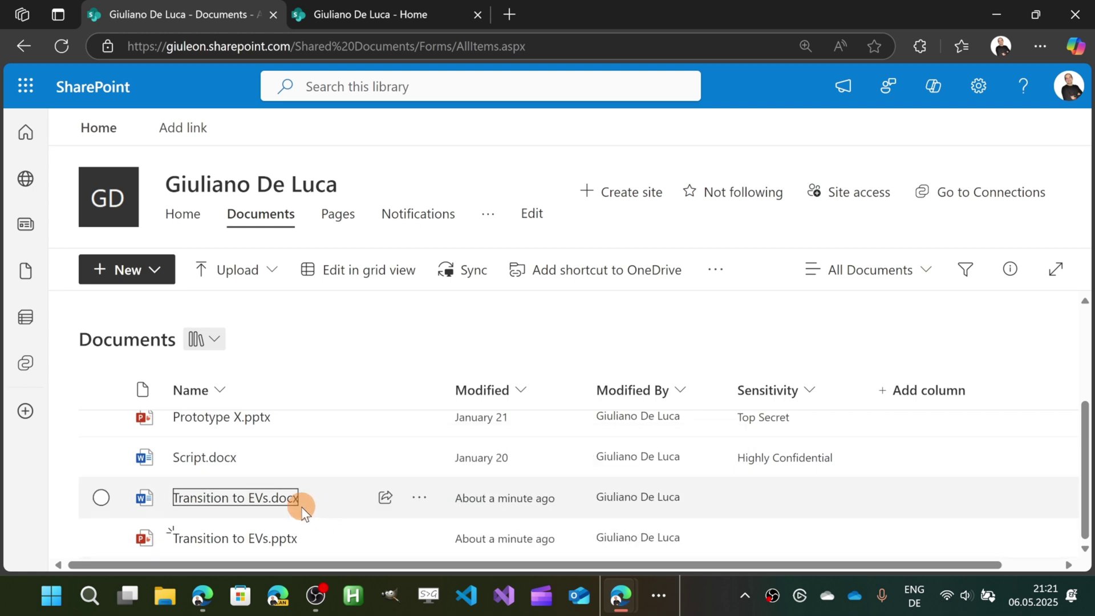
Open Transition to EVs.docx in Word for the web, read the 528-word article, and return to Documents.
mouse_move(208, 507)
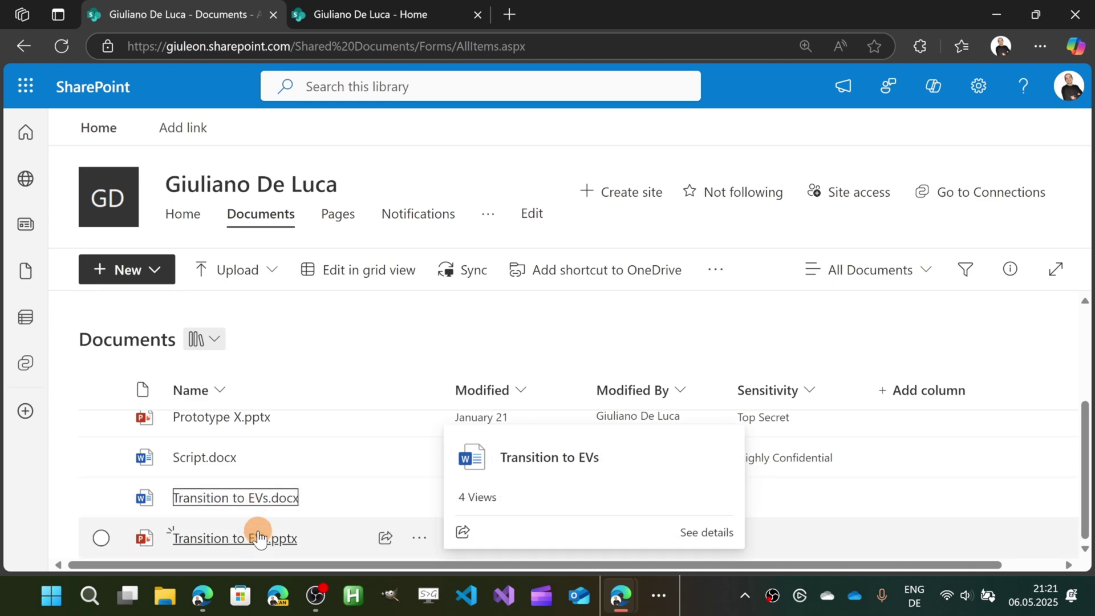
mouse_move(258, 541)
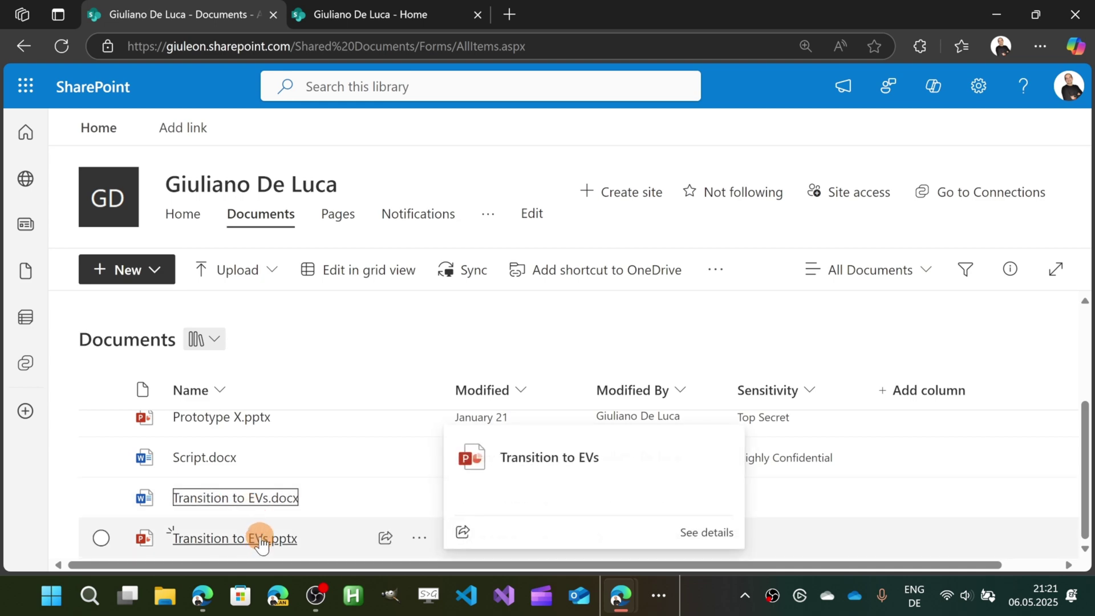
click(253, 500)
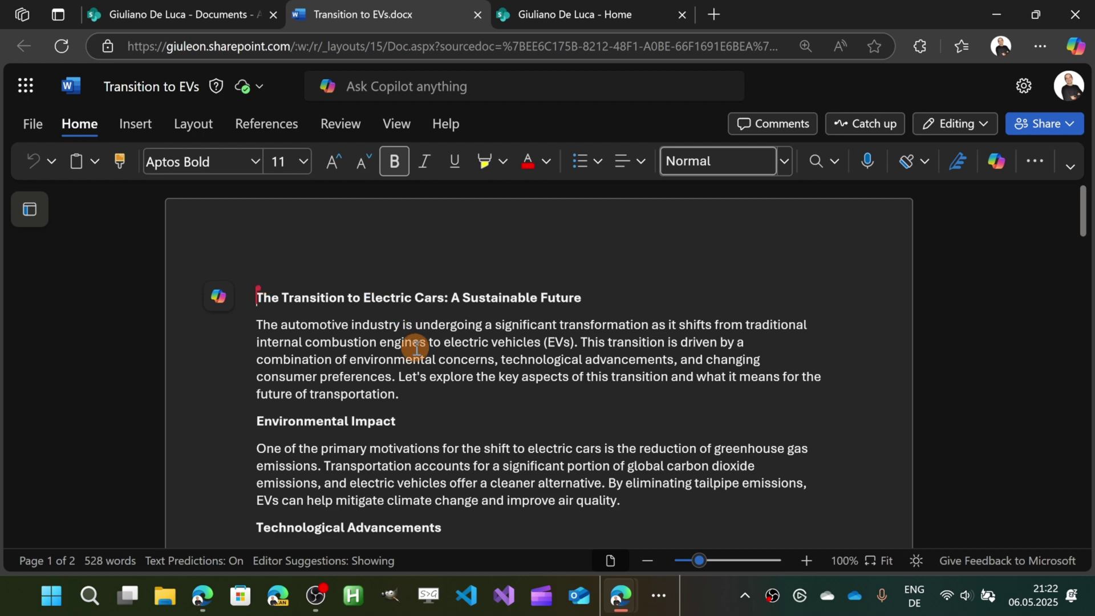
scroll(416, 348, down, 2)
scroll(427, 299, down, 2)
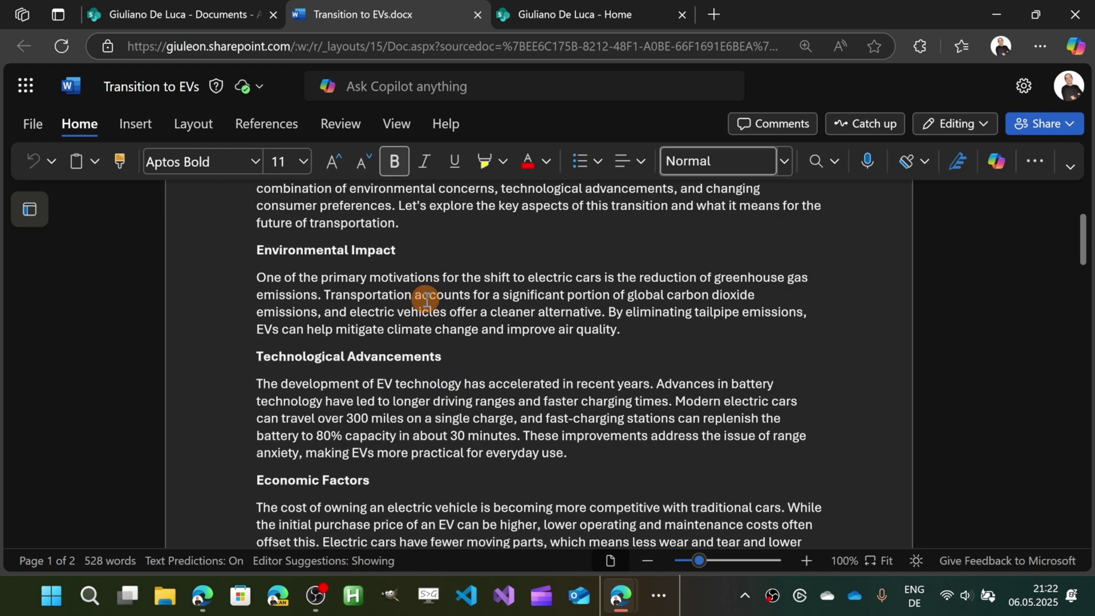
scroll(427, 298, down, 2)
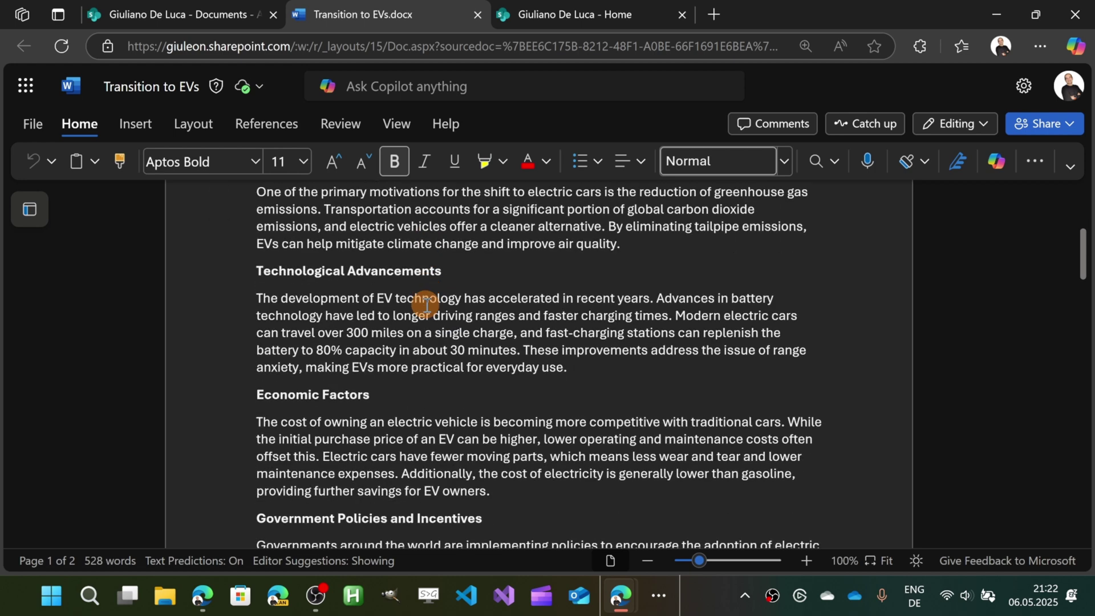
scroll(426, 305, down, 10)
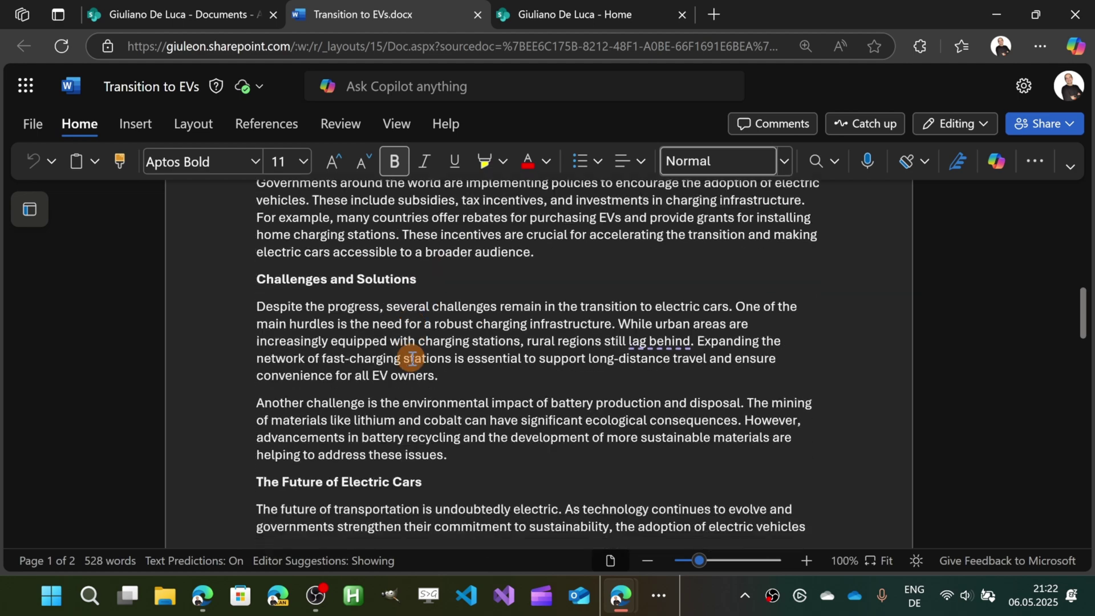
scroll(412, 359, up, 12)
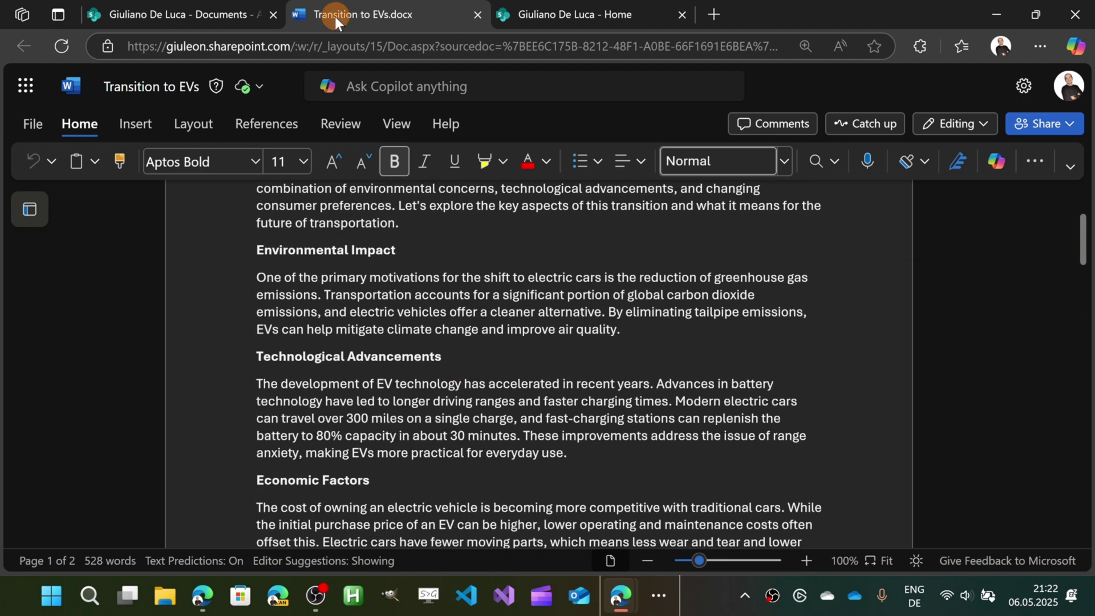
click(215, 15)
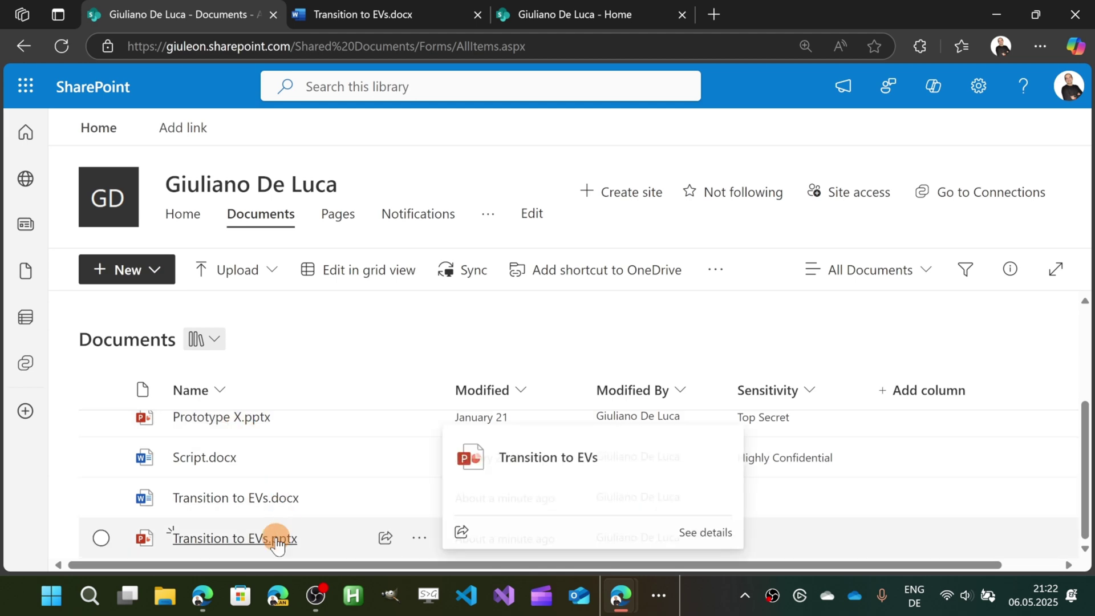
Open Transition to EVs.pptx in PowerPoint, view slides 2, 4 and 5, and return to Documents.
click(278, 541)
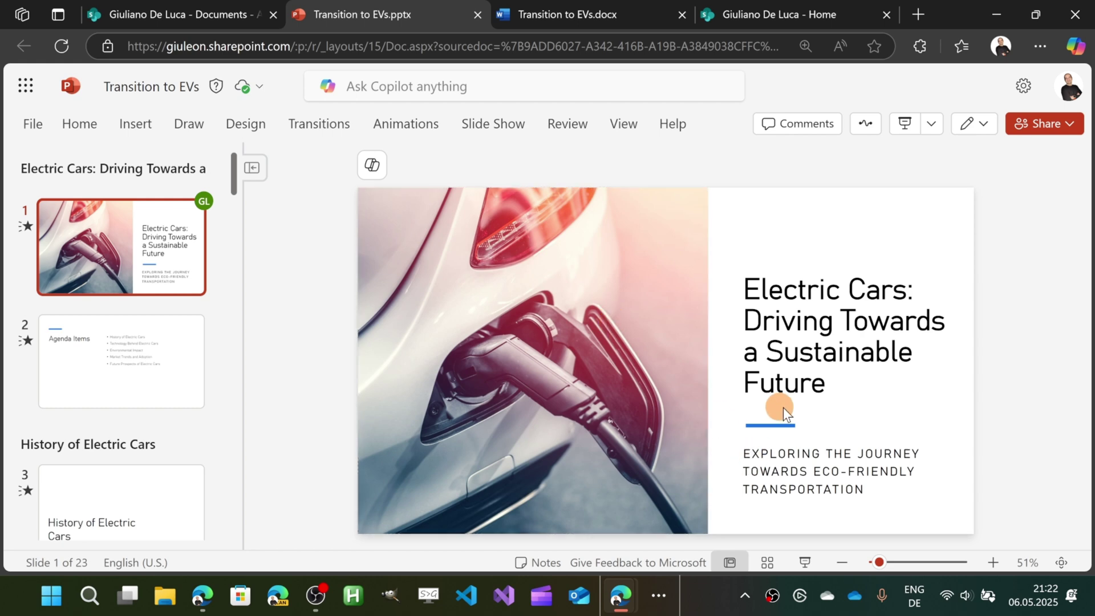
click(147, 371)
scroll(149, 394, down, 5)
click(152, 406)
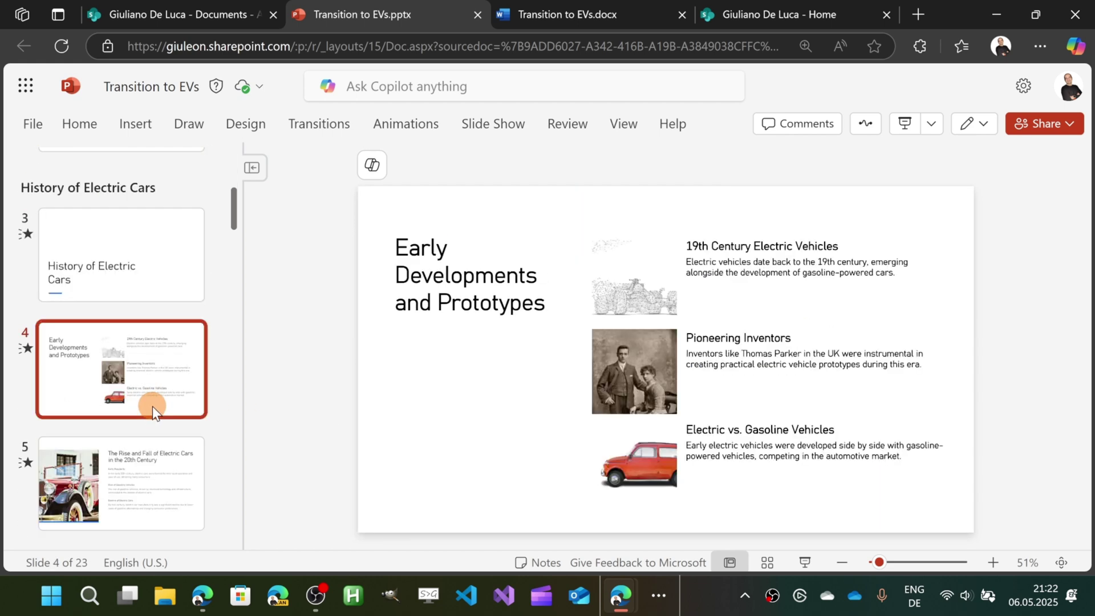
click(162, 467)
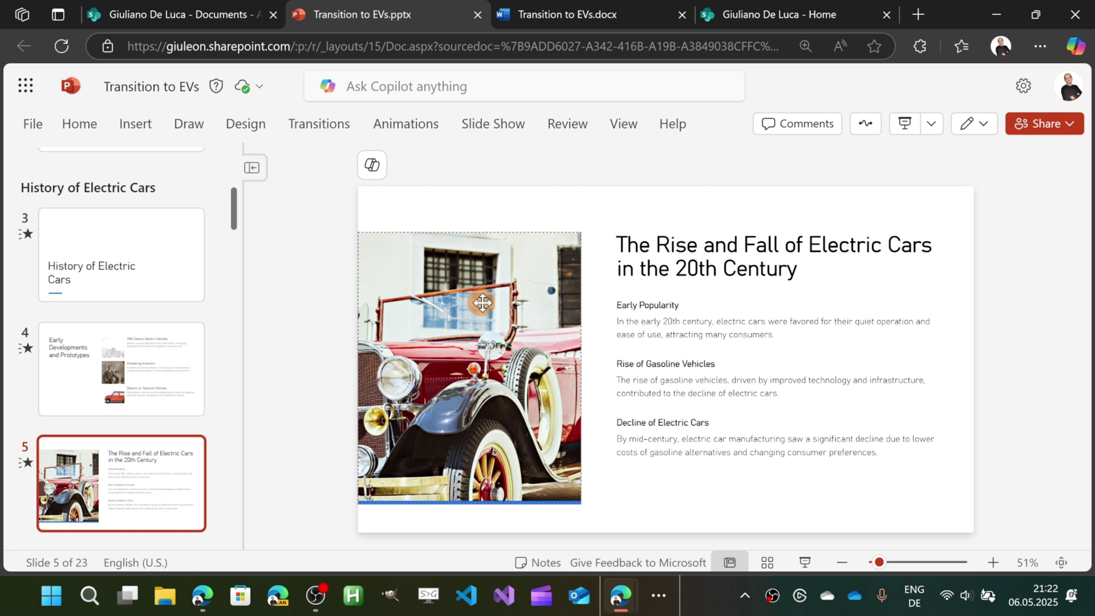
click(222, 19)
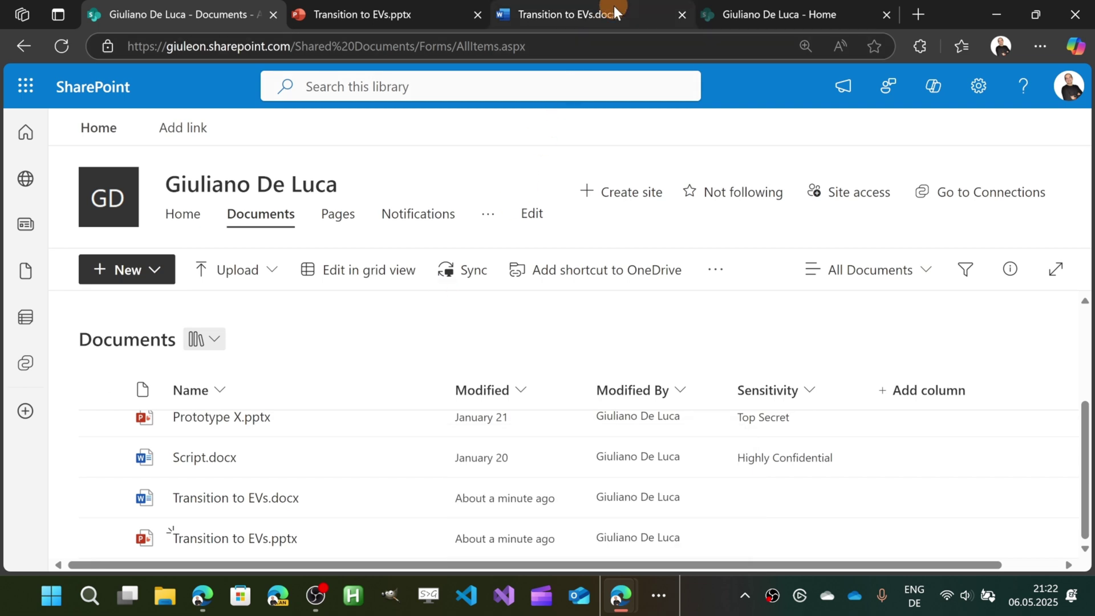
Switch to the site home page and list the New item options.
click(755, 23)
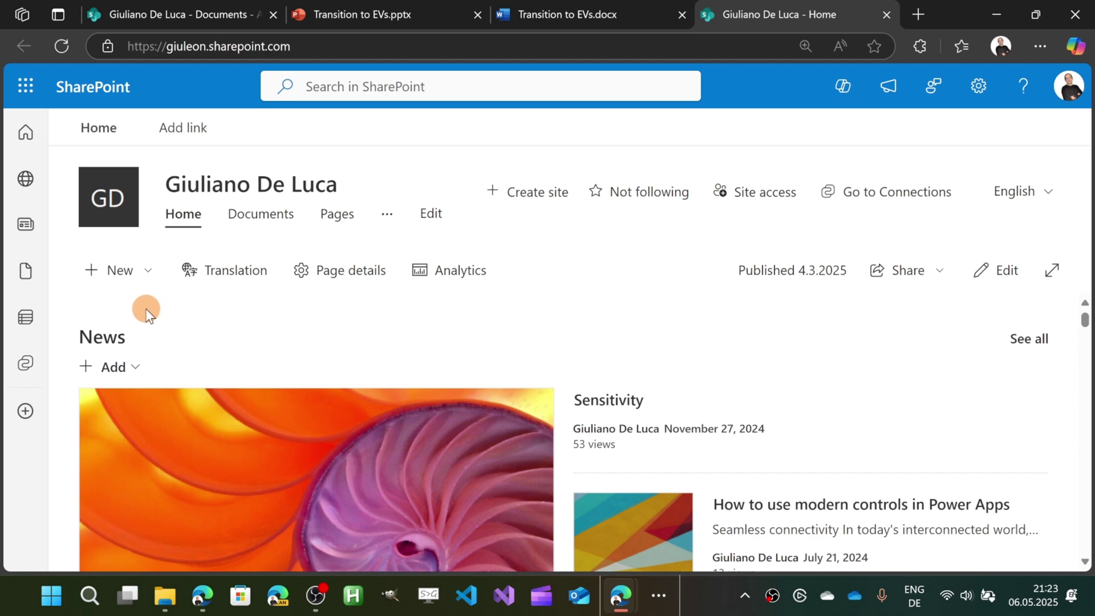
click(144, 278)
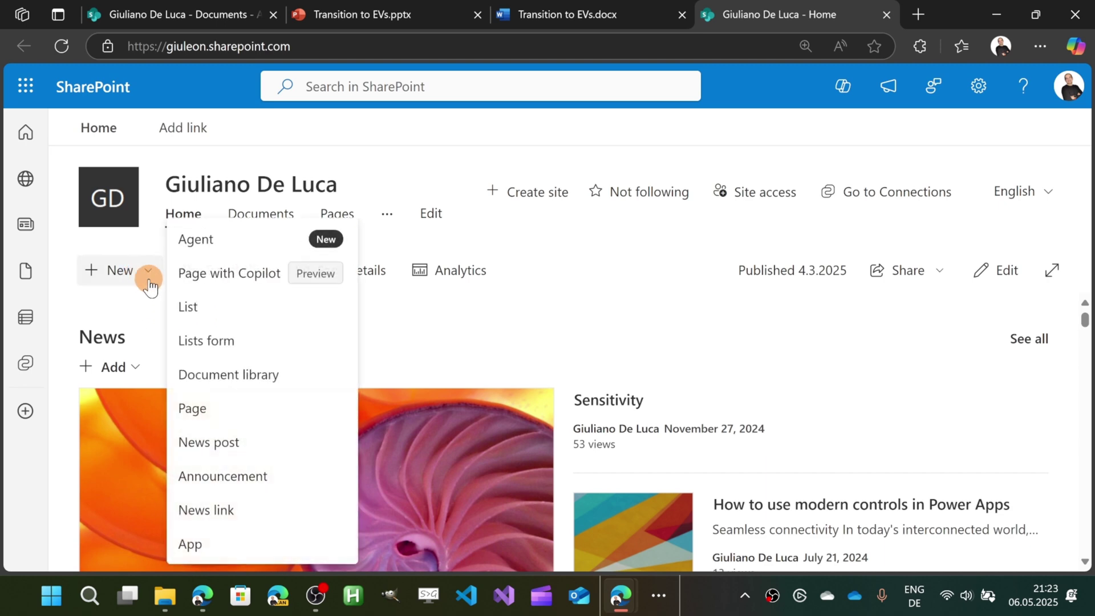
Start a News post with Copilot and review its six template cards.
click(274, 284)
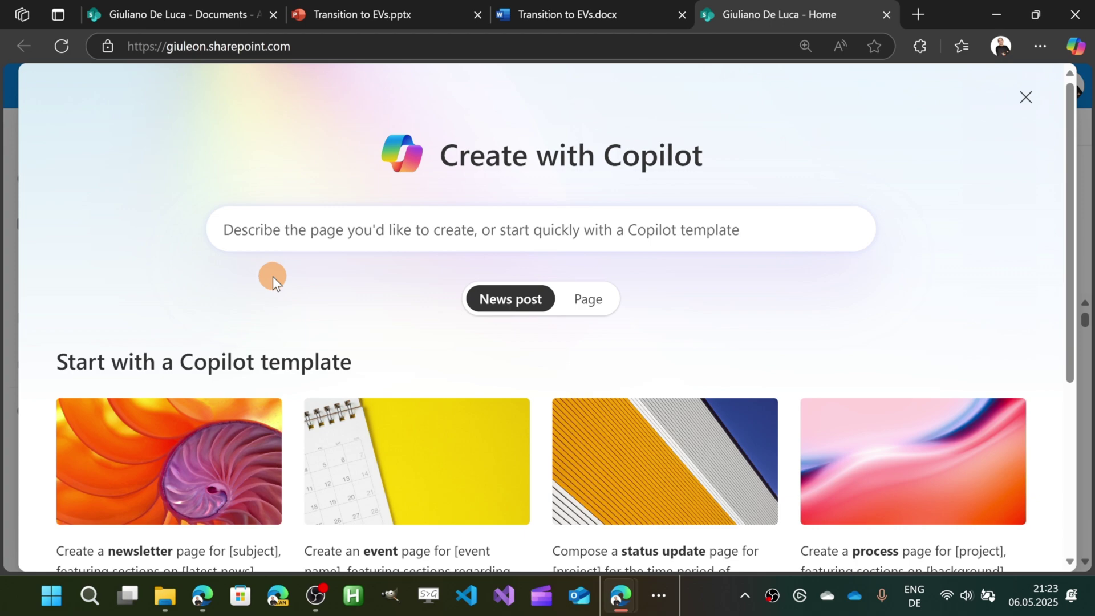
scroll(376, 319, down, 5)
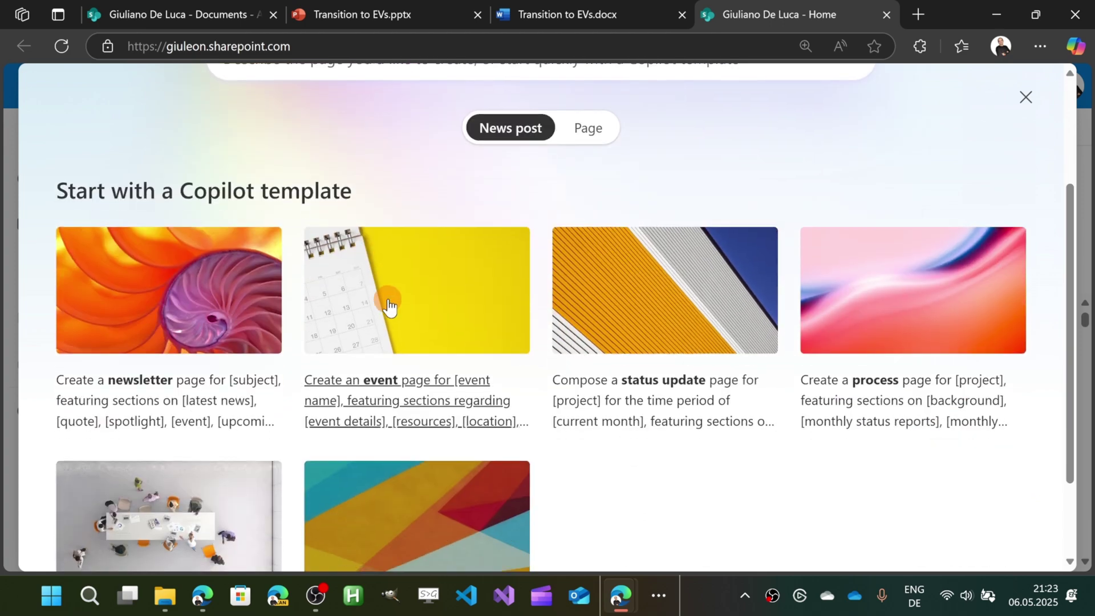
scroll(392, 294, up, 3)
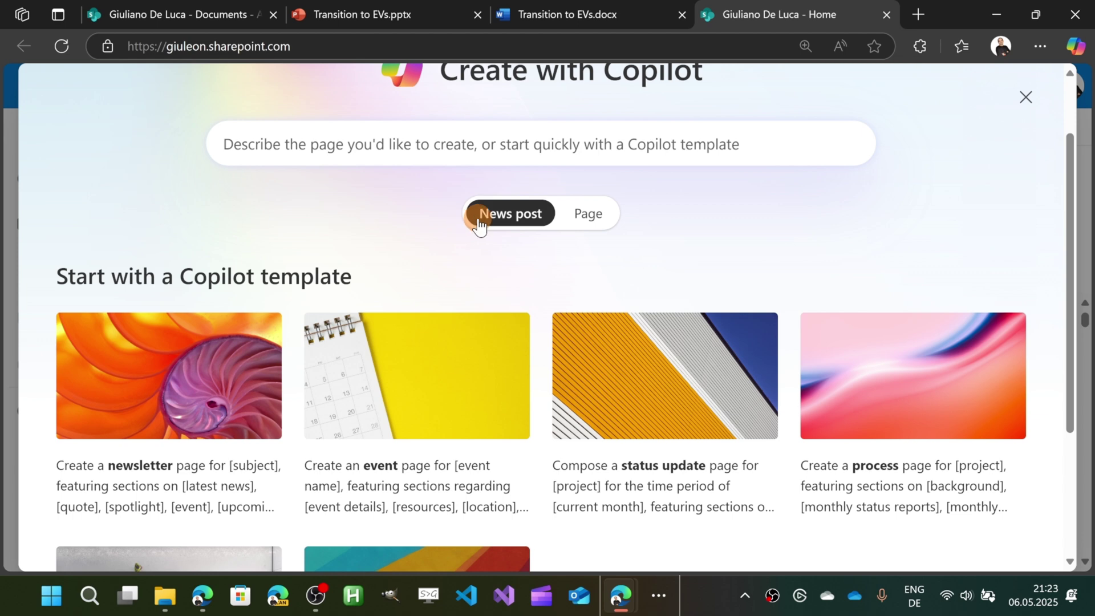
scroll(420, 204, up, 2)
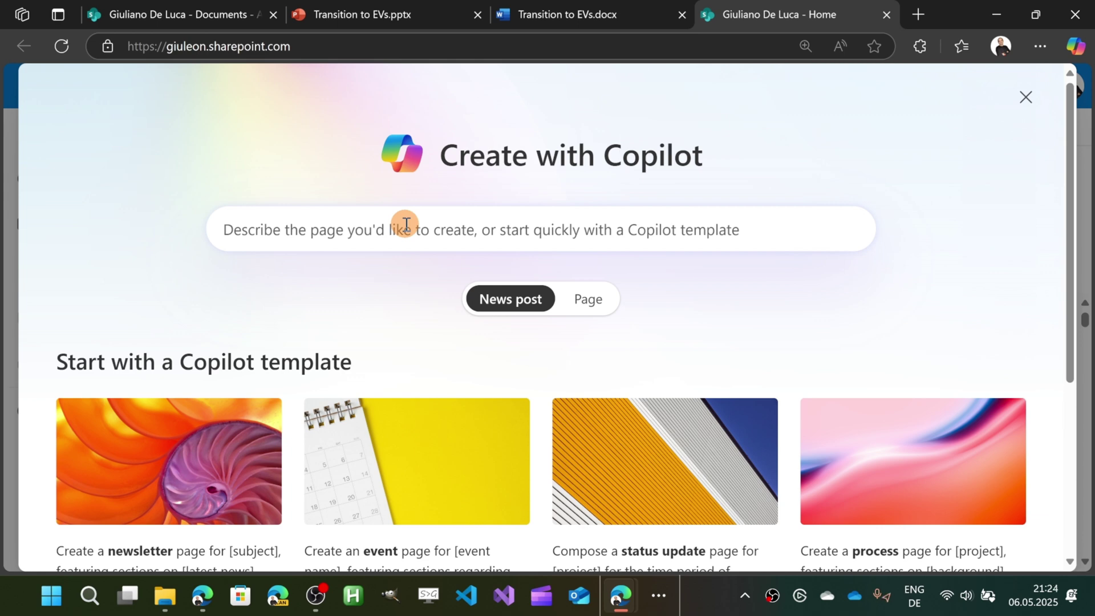
scroll(362, 289, down, 3)
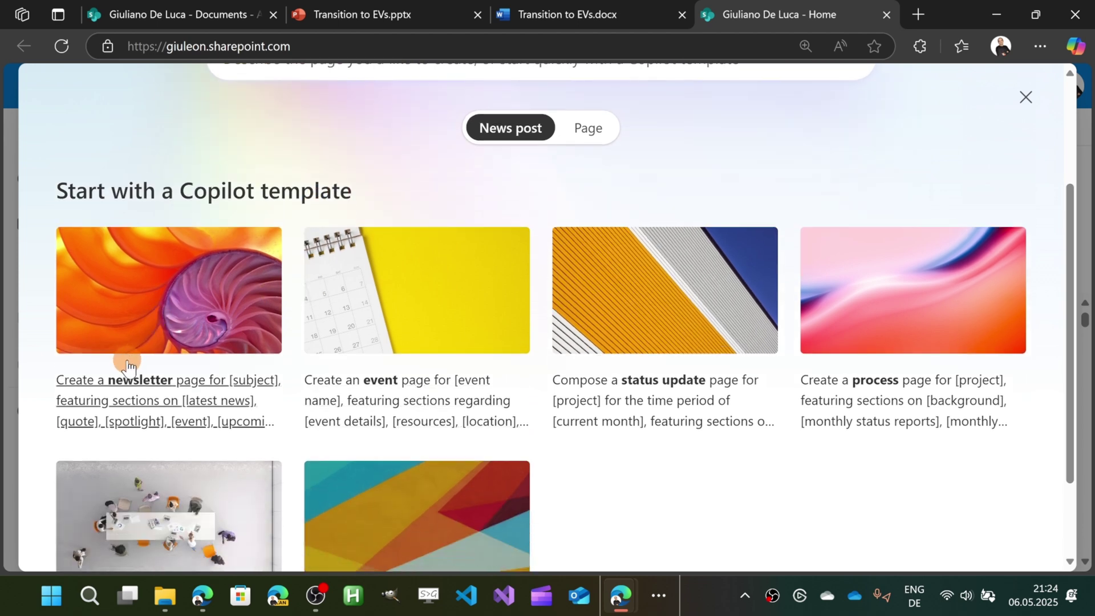
scroll(337, 348, down, 2)
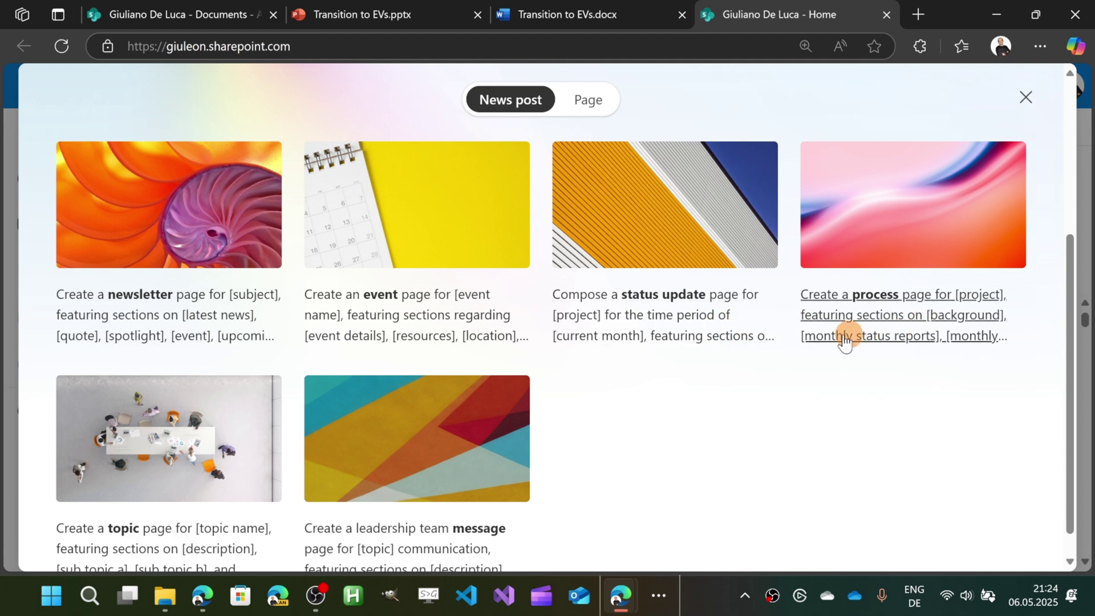
scroll(160, 456, down, 1)
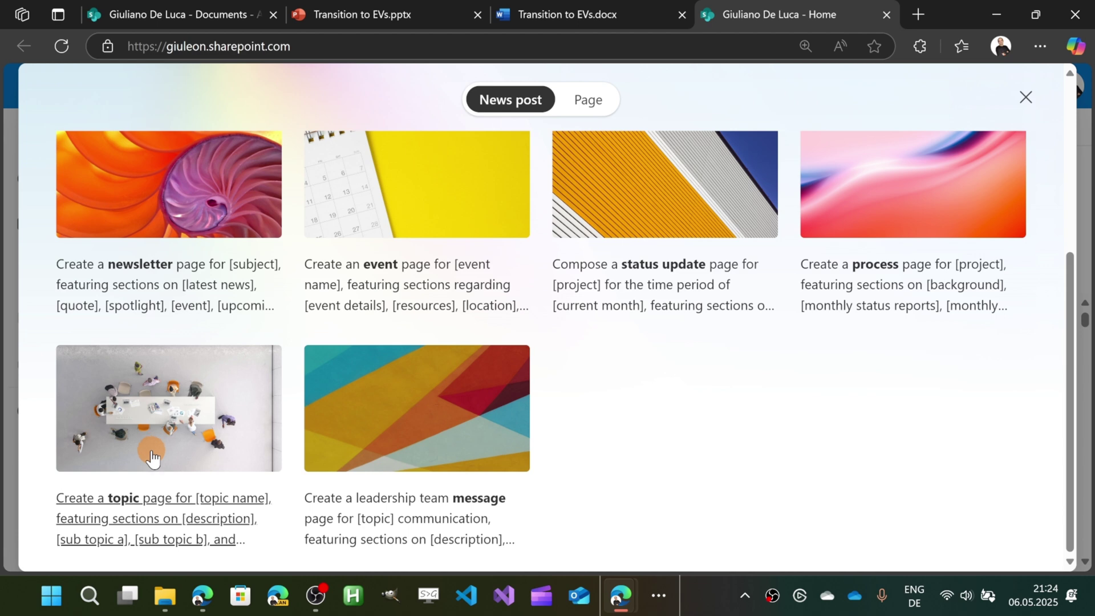
Use the topic template on electric cars transition, replacing conclusion with a summary section.
click(152, 454)
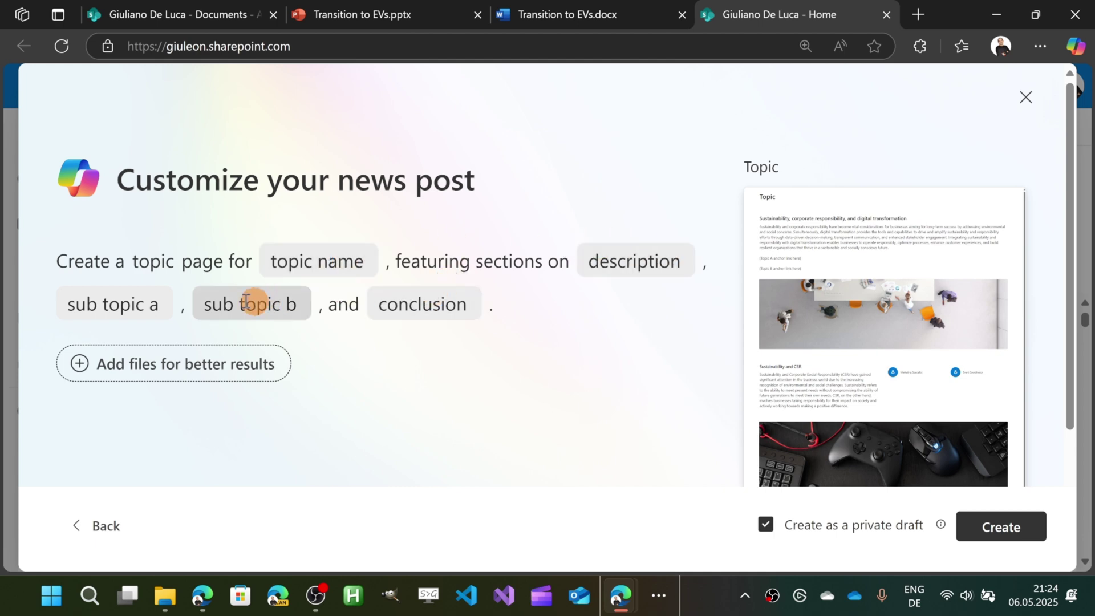
click(328, 260)
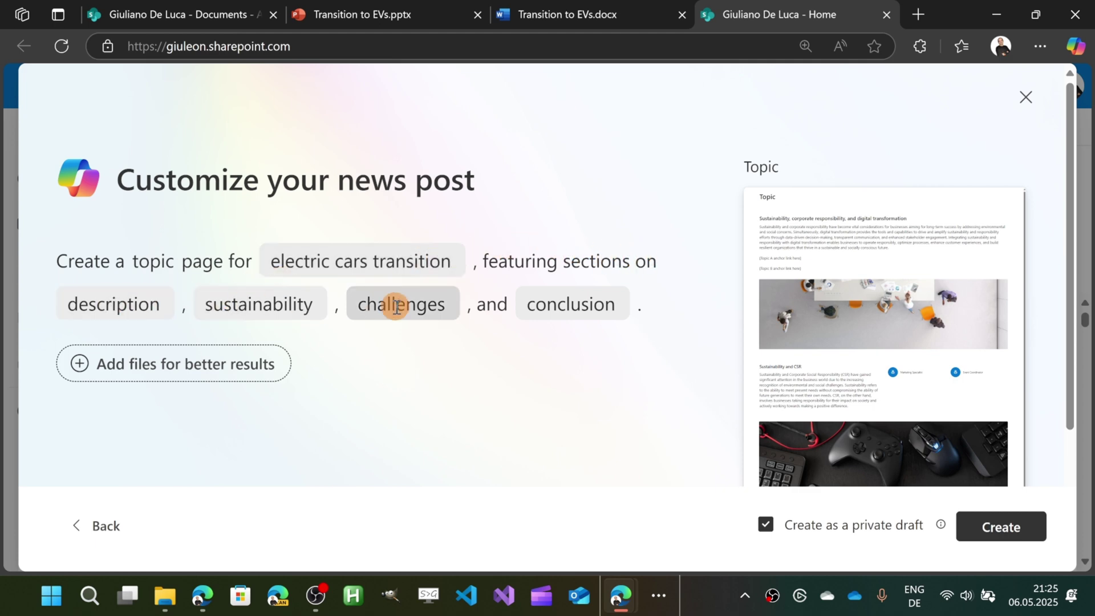
click(548, 304)
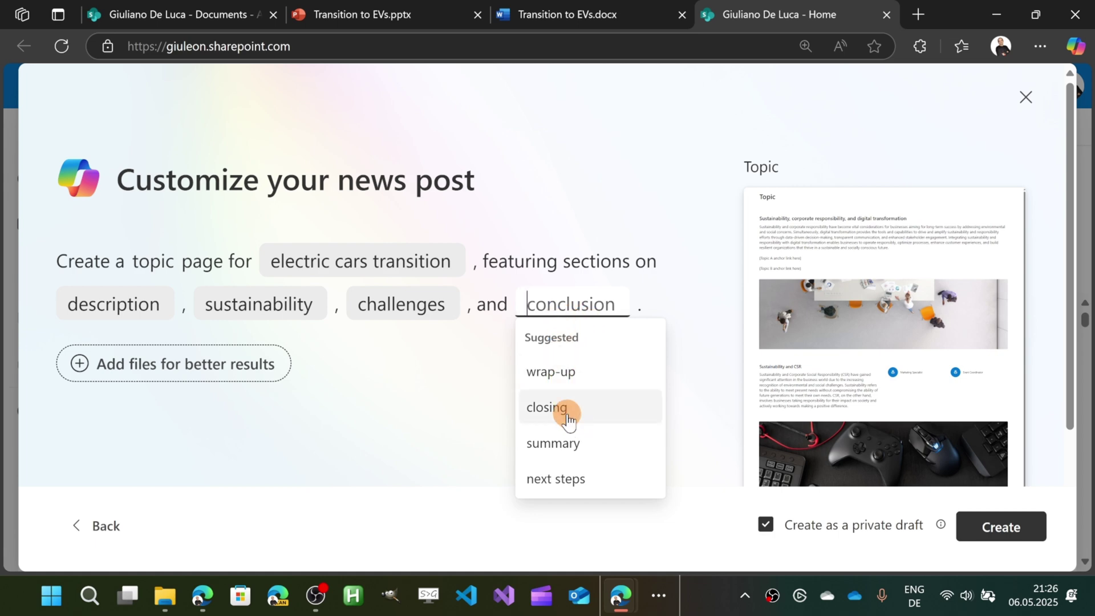
click(558, 443)
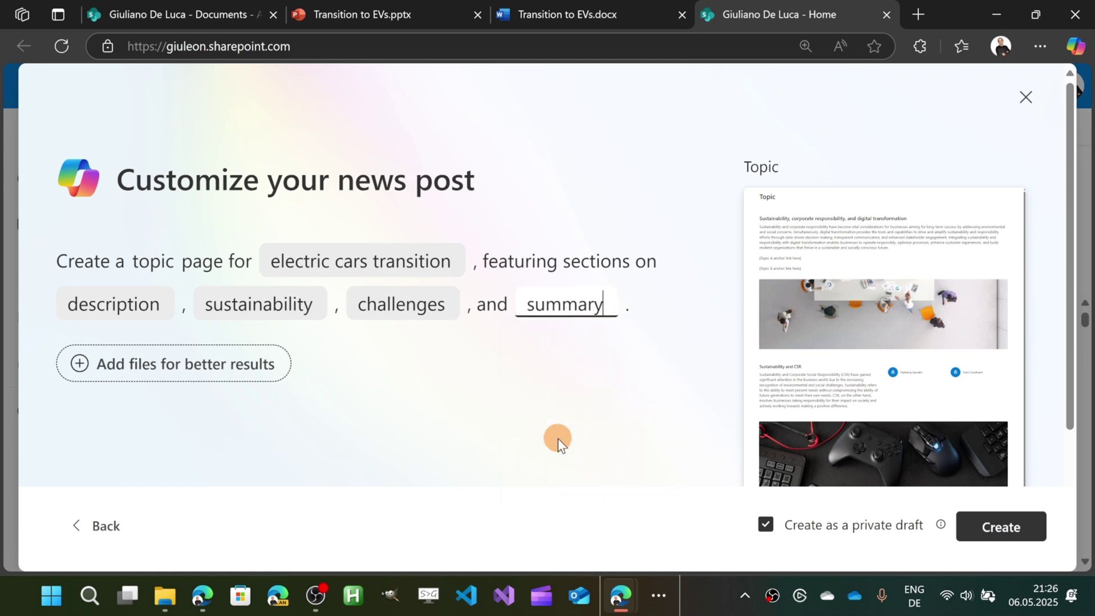
Add Transition to EVs.docx and Transition to EVs.pptx as Copilot reference files.
click(195, 384)
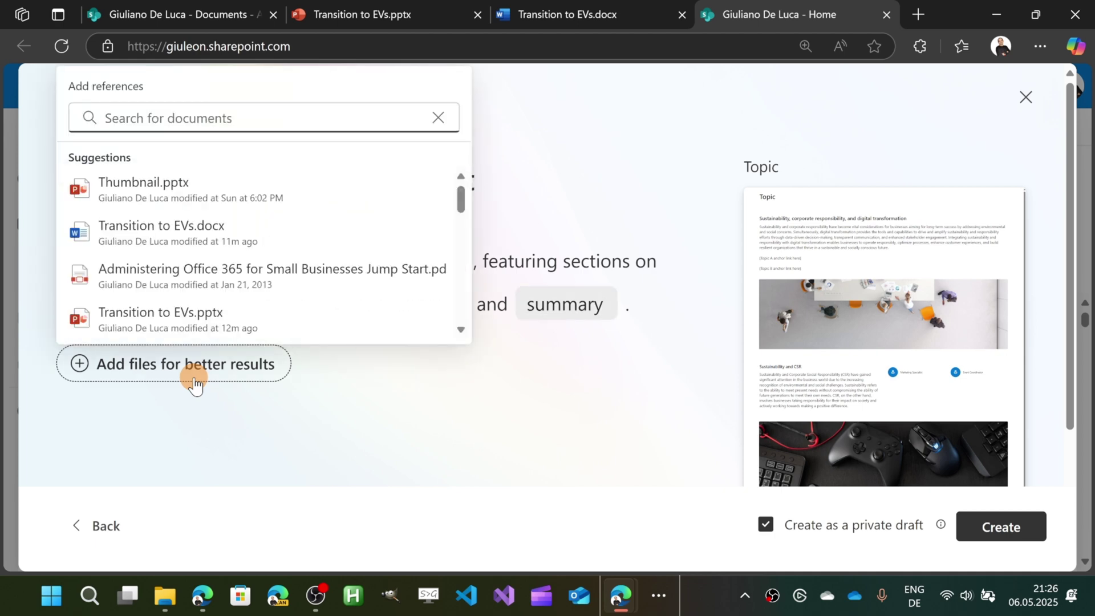
click(240, 229)
click(345, 368)
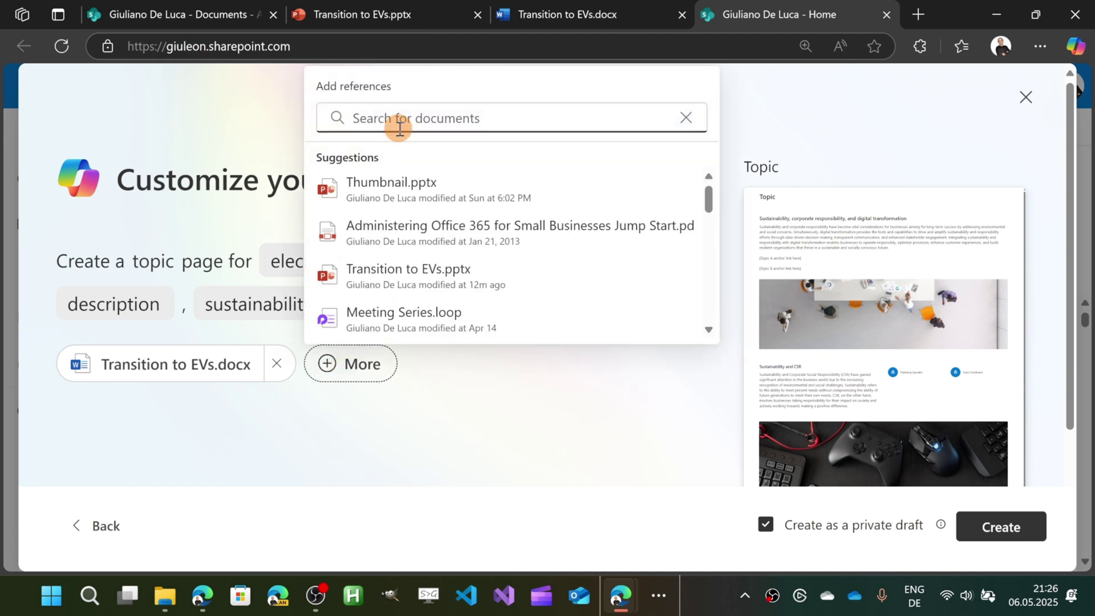
click(399, 270)
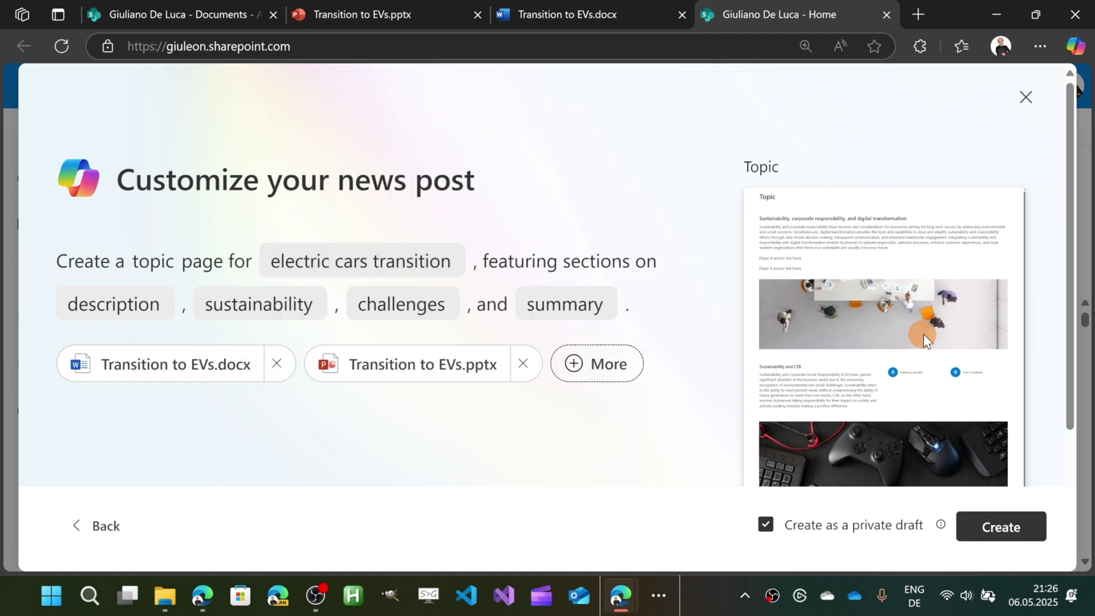
scroll(932, 330, down, 1)
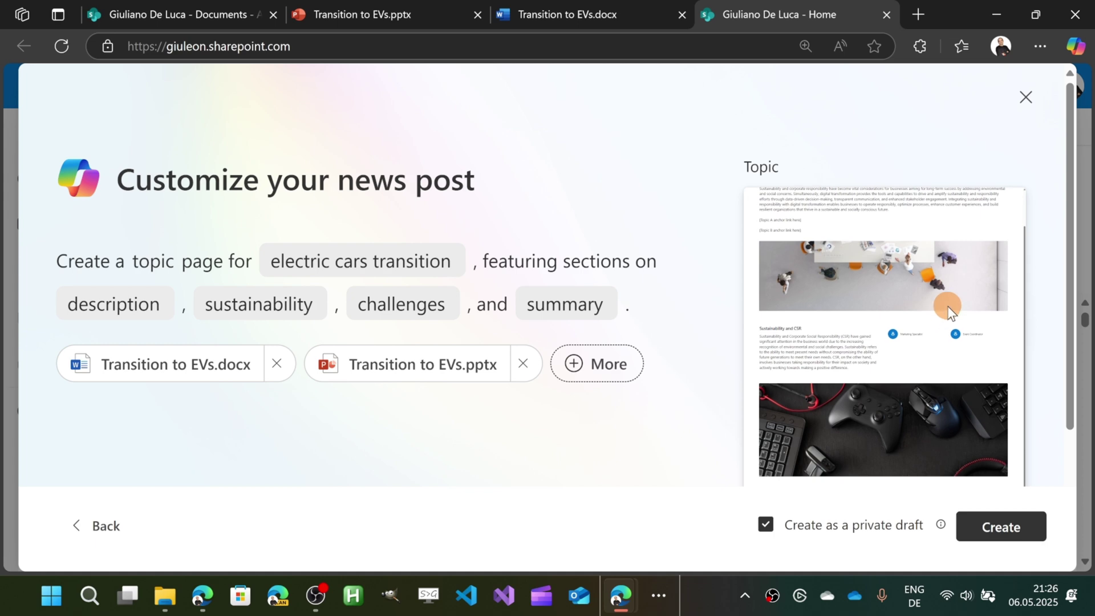
scroll(952, 450, up, 1)
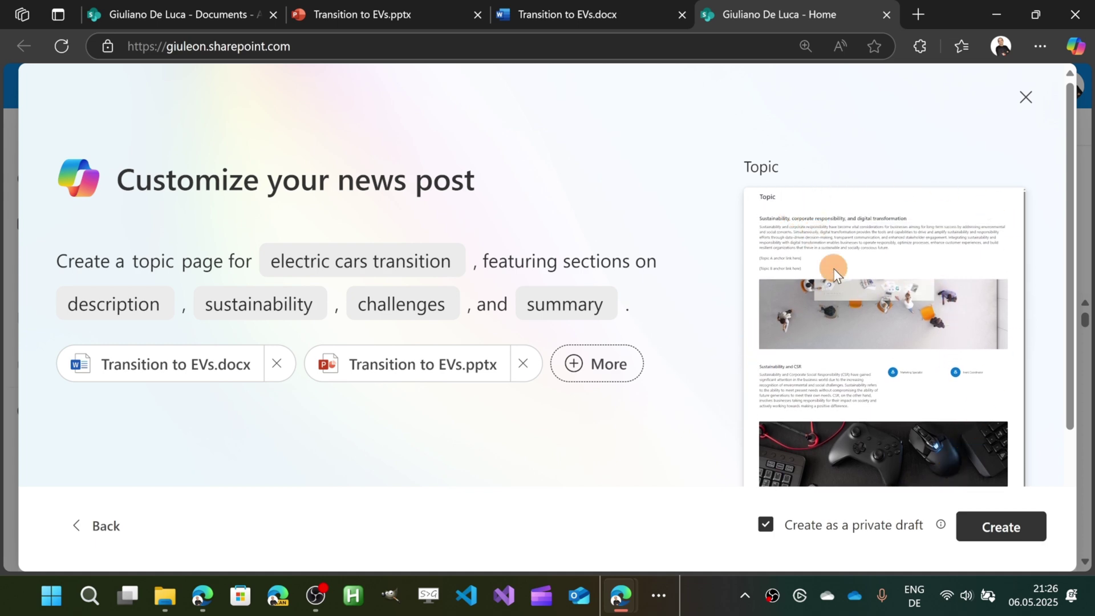
Create the private draft, dismiss the draft and Design ideas notices while Copilot writes.
click(991, 528)
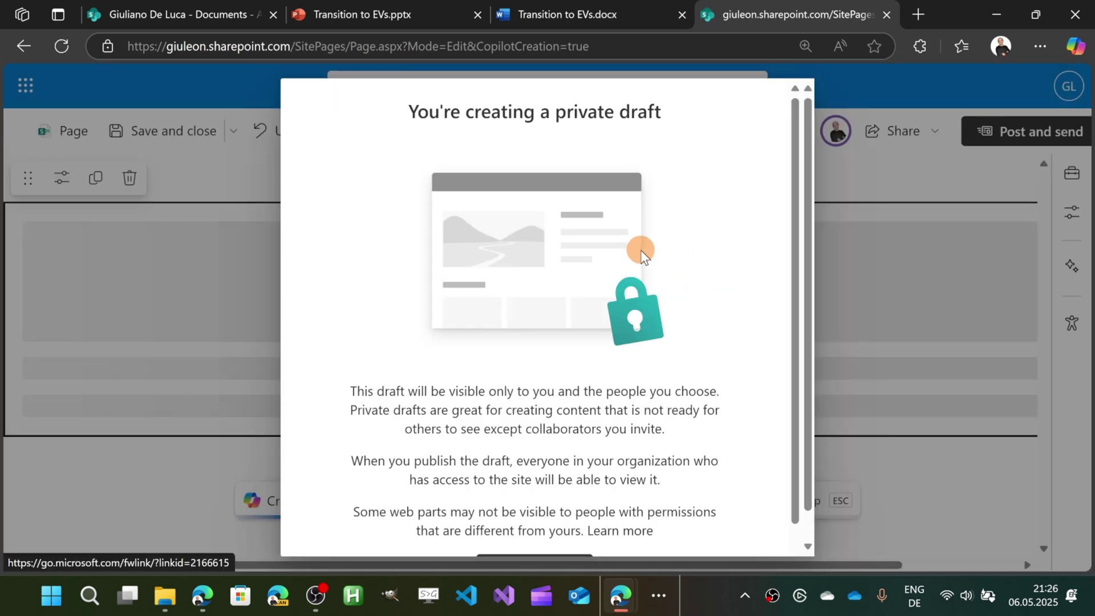
scroll(641, 276, down, 2)
click(547, 545)
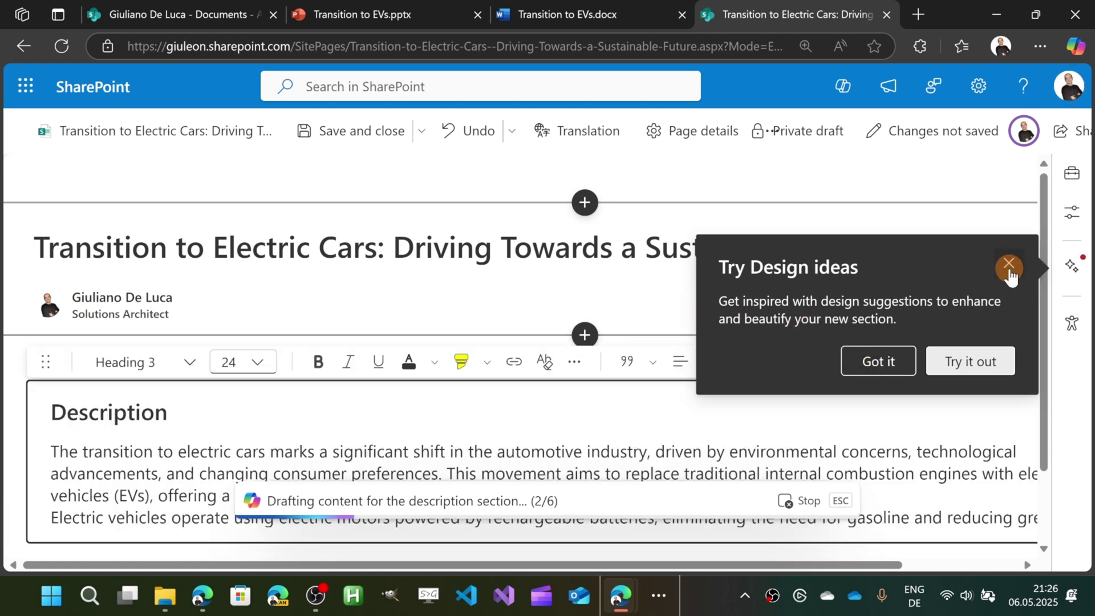
click(877, 363)
scroll(937, 326, down, 5)
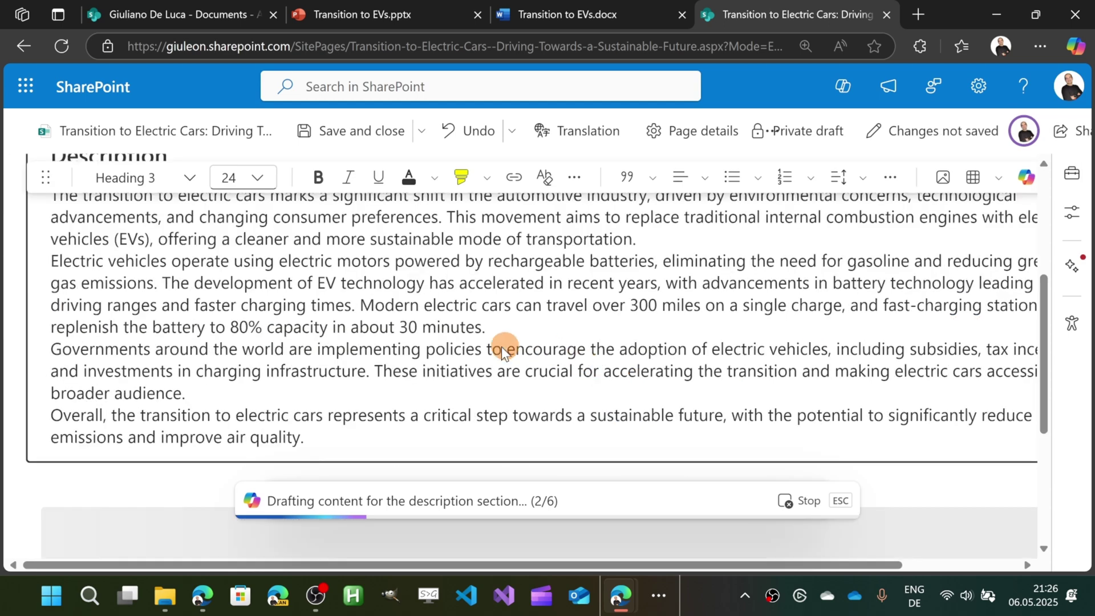
scroll(422, 331, up, 5)
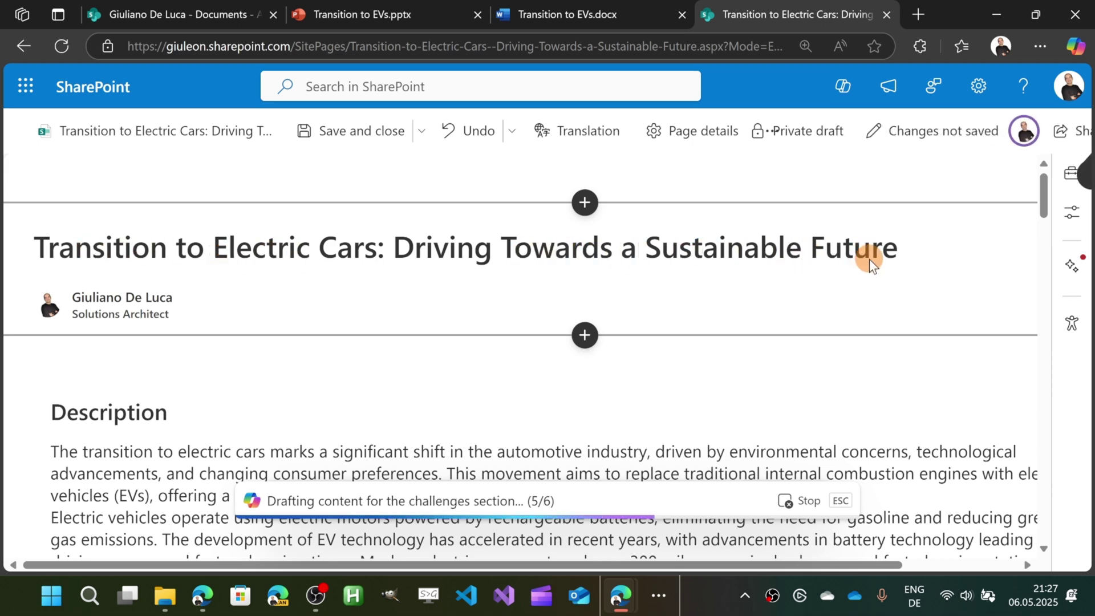
scroll(477, 364, down, 3)
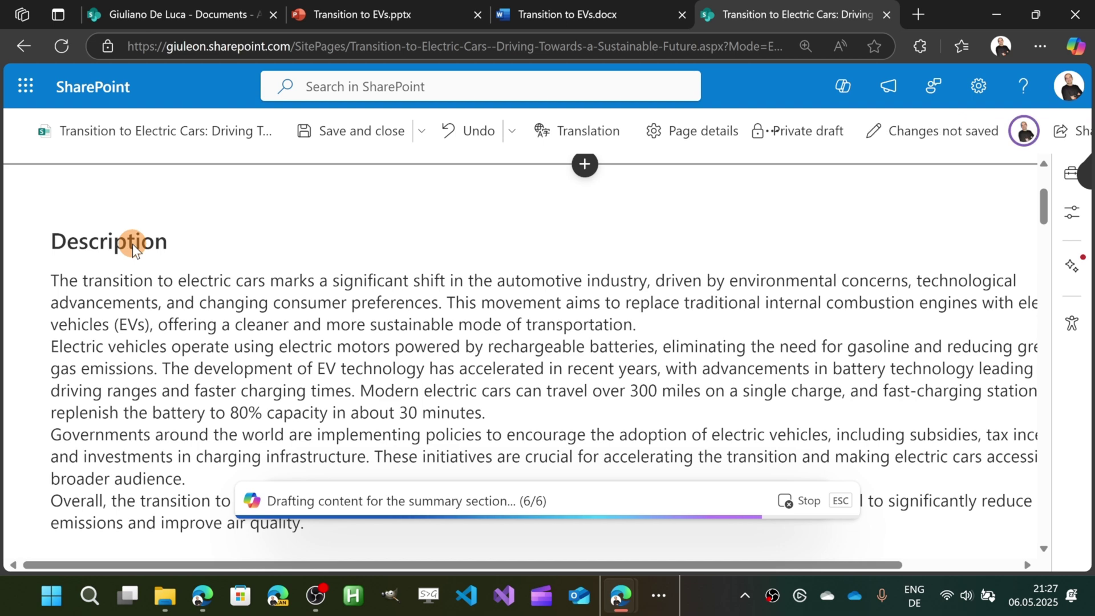
scroll(563, 272, down, 3)
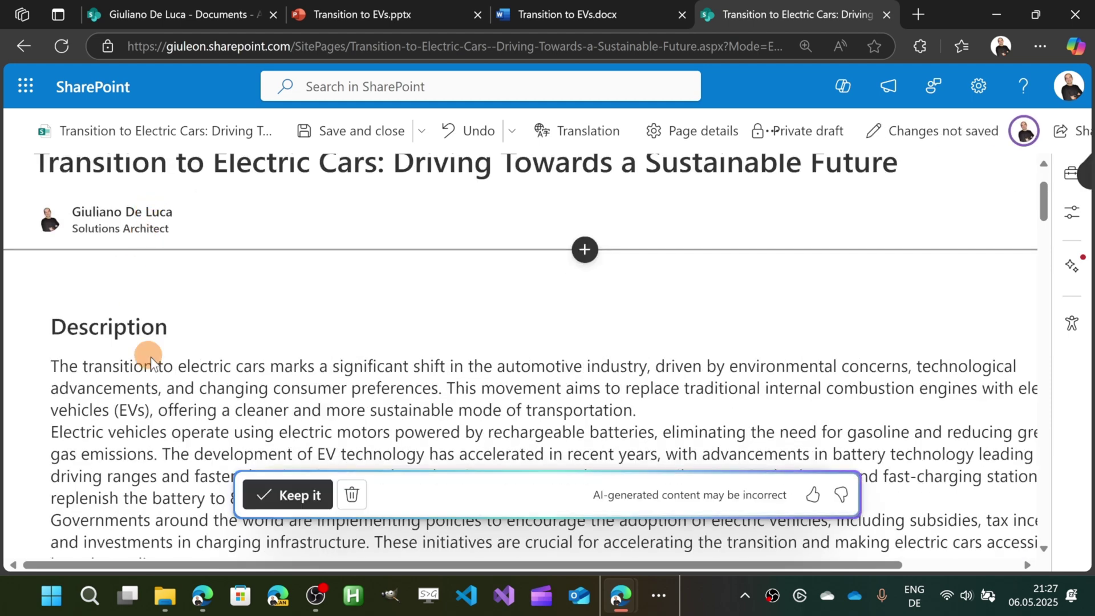
Scroll through the draft's Description, Sustainability, People and Challenges sections.
scroll(154, 337, down, 3)
scroll(159, 332, down, 8)
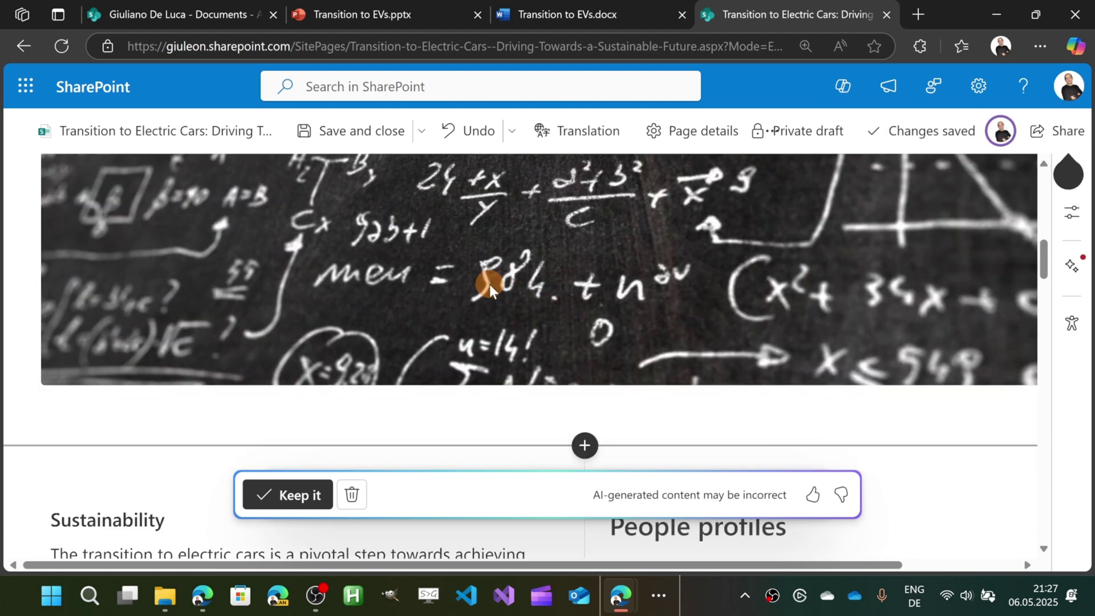
scroll(330, 273, down, 6)
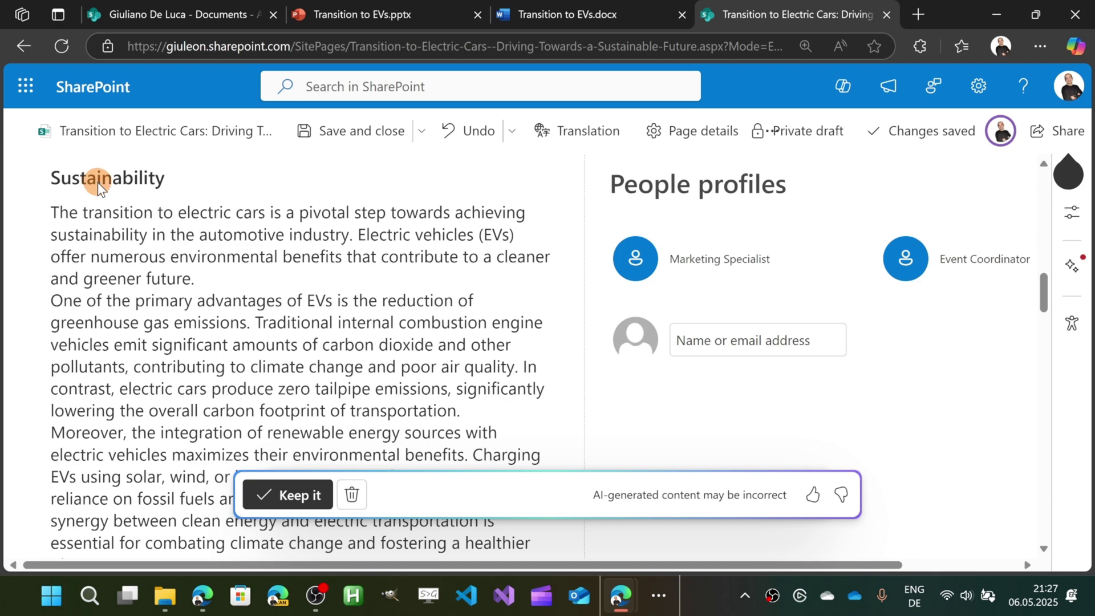
scroll(114, 193, down, 15)
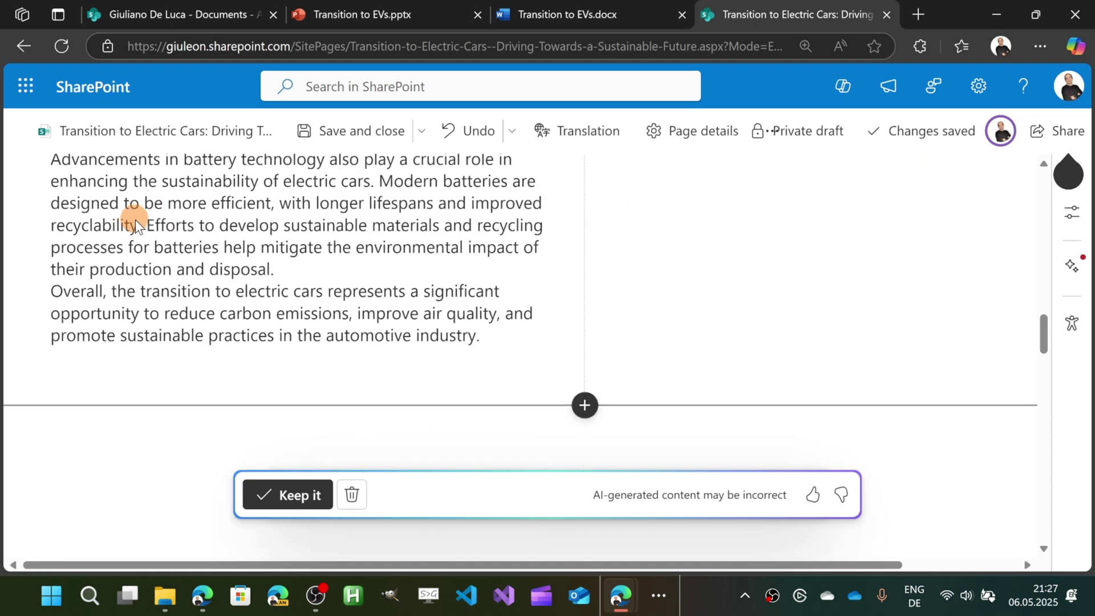
scroll(336, 232, down, 1)
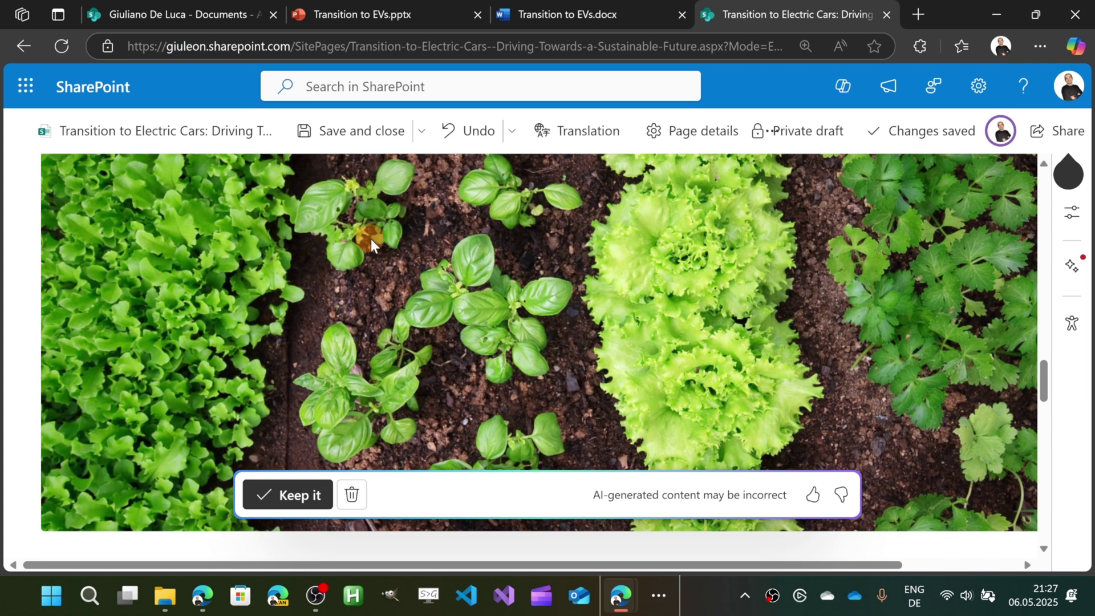
scroll(374, 244, down, 1)
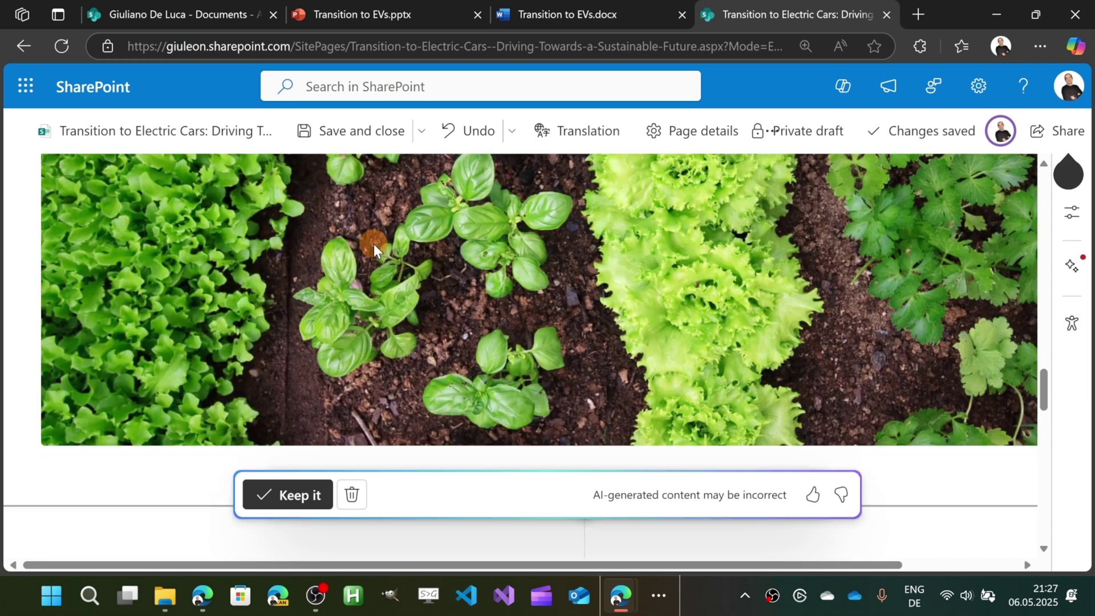
scroll(375, 244, down, 3)
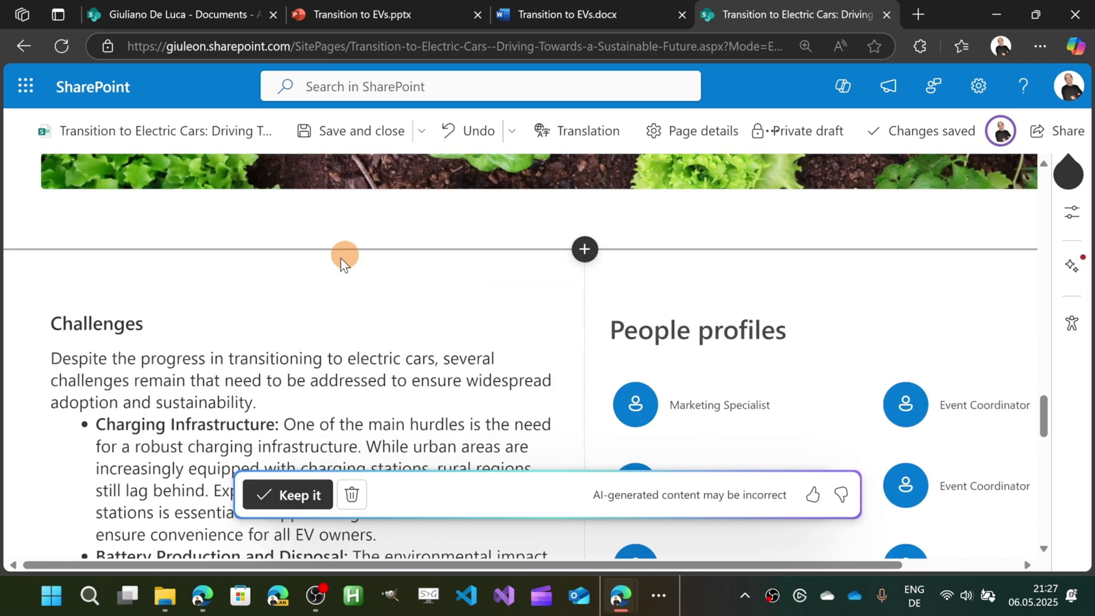
scroll(353, 274, up, 5)
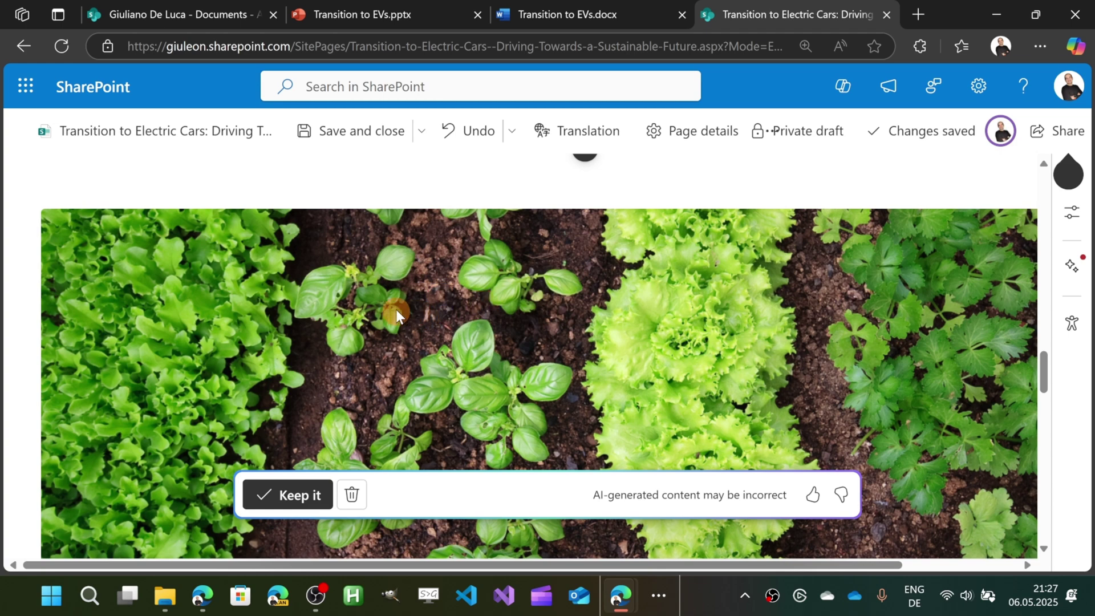
scroll(396, 309, down, 5)
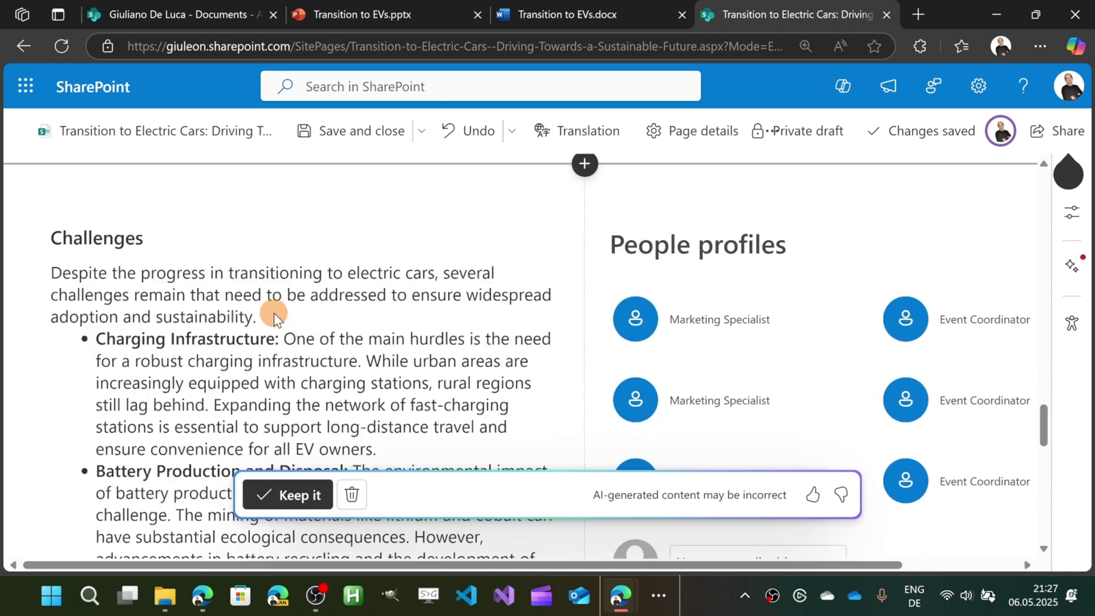
scroll(288, 274, down, 1)
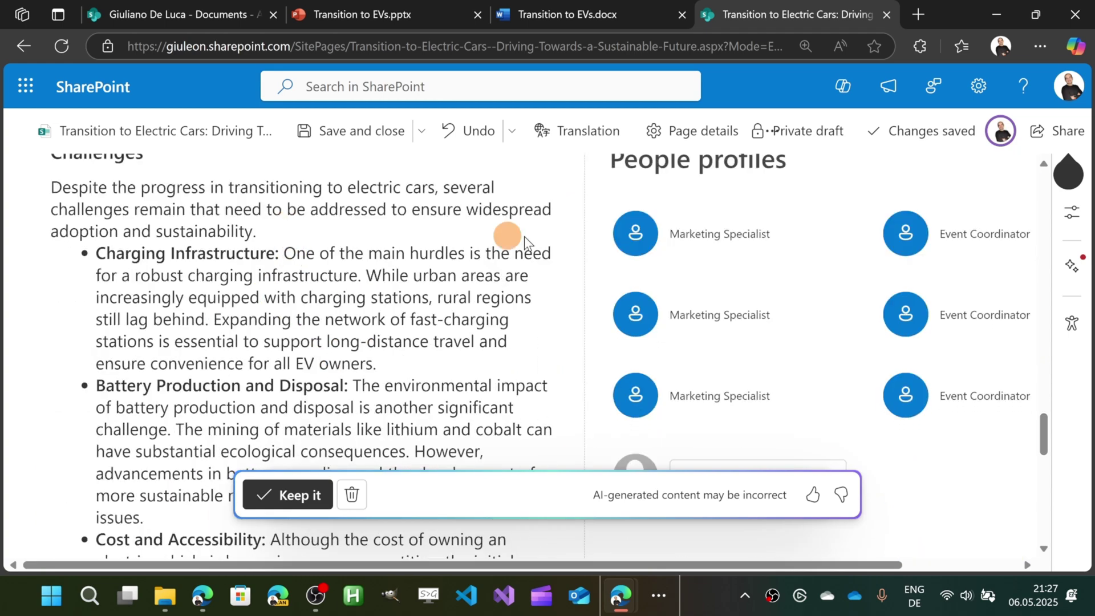
scroll(747, 282, up, 1)
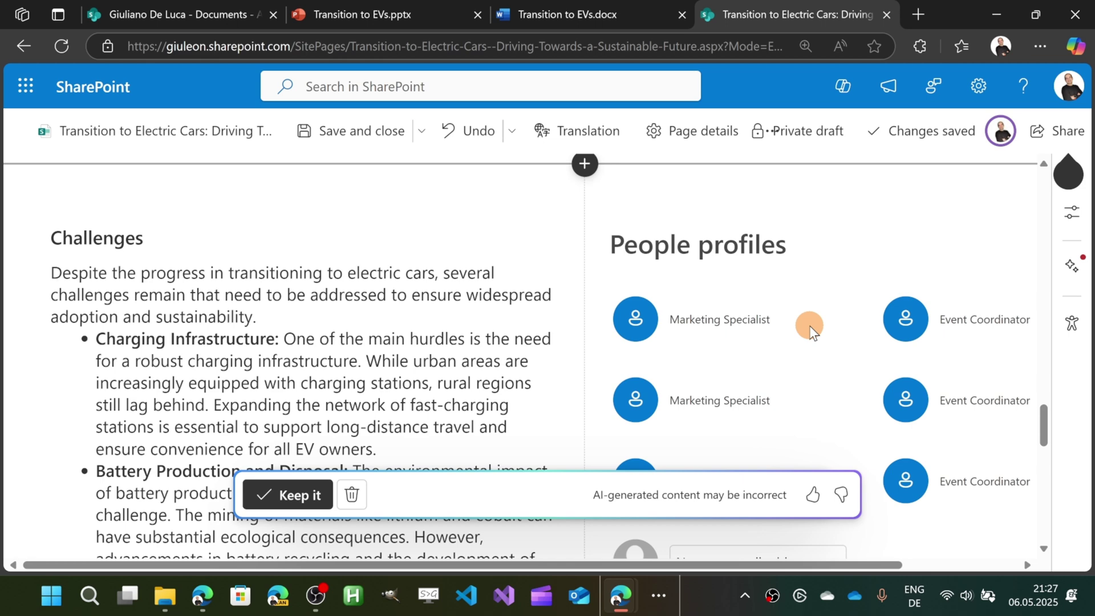
scroll(596, 323, down, 2)
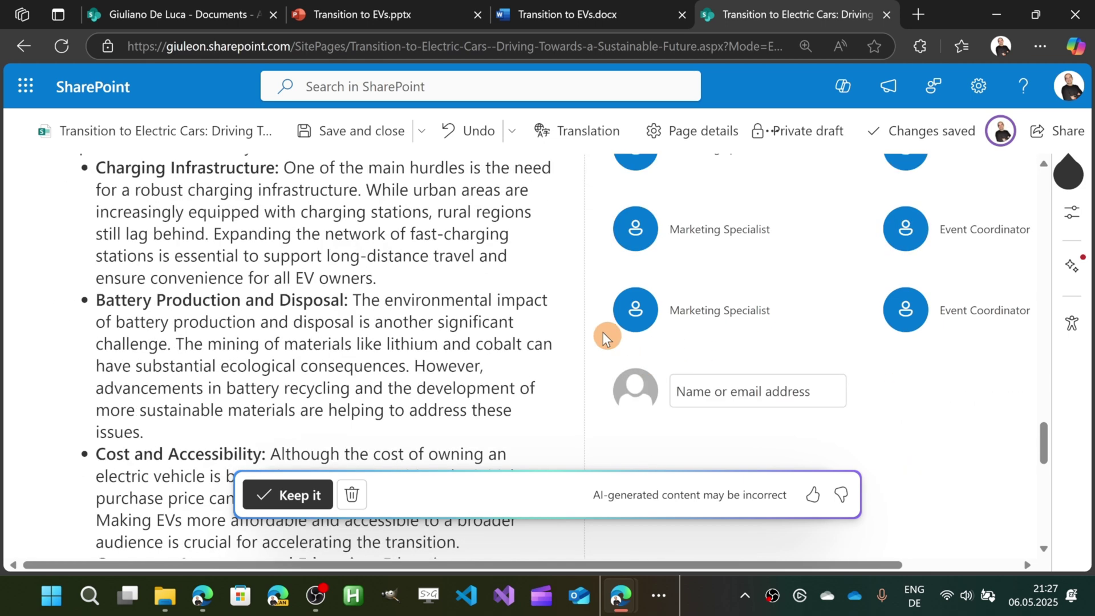
scroll(470, 297, down, 7)
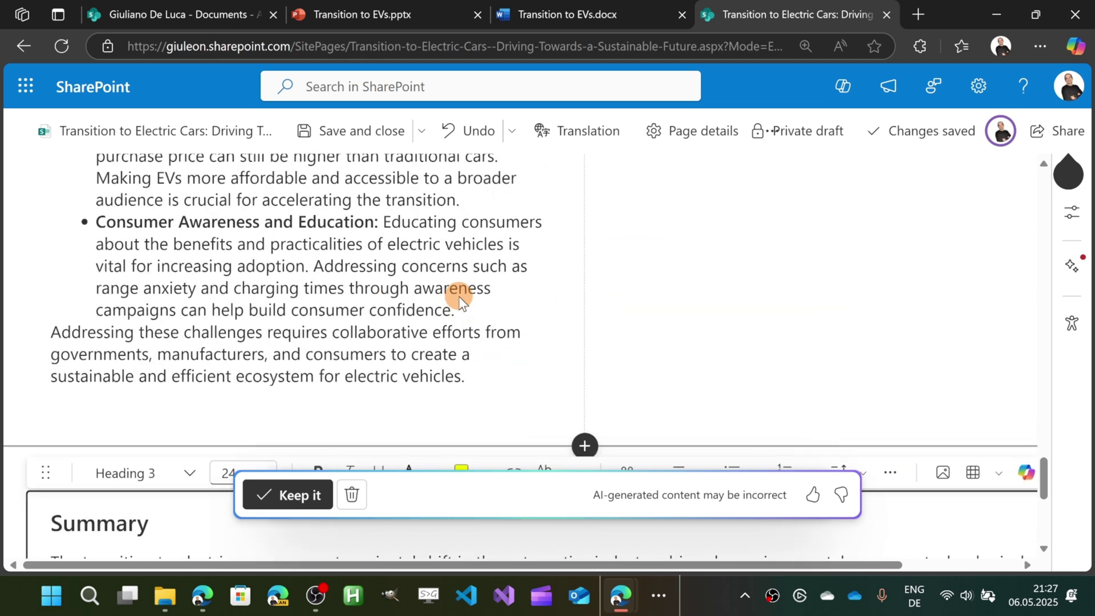
scroll(457, 295, down, 2)
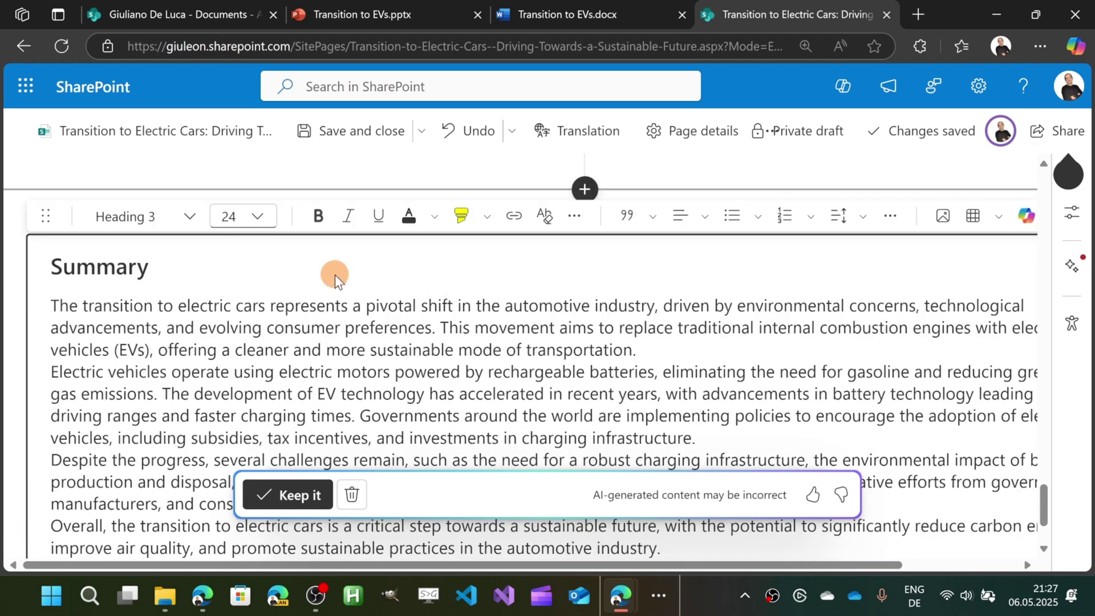
scroll(334, 275, down, 2)
scroll(330, 320, up, 2)
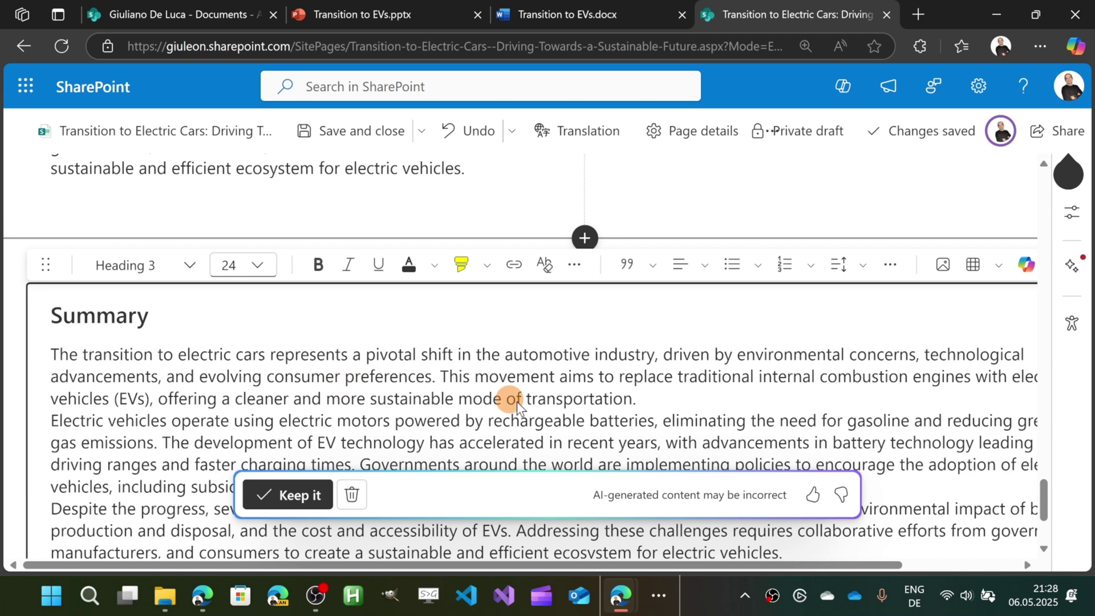
scroll(523, 402, up, 10)
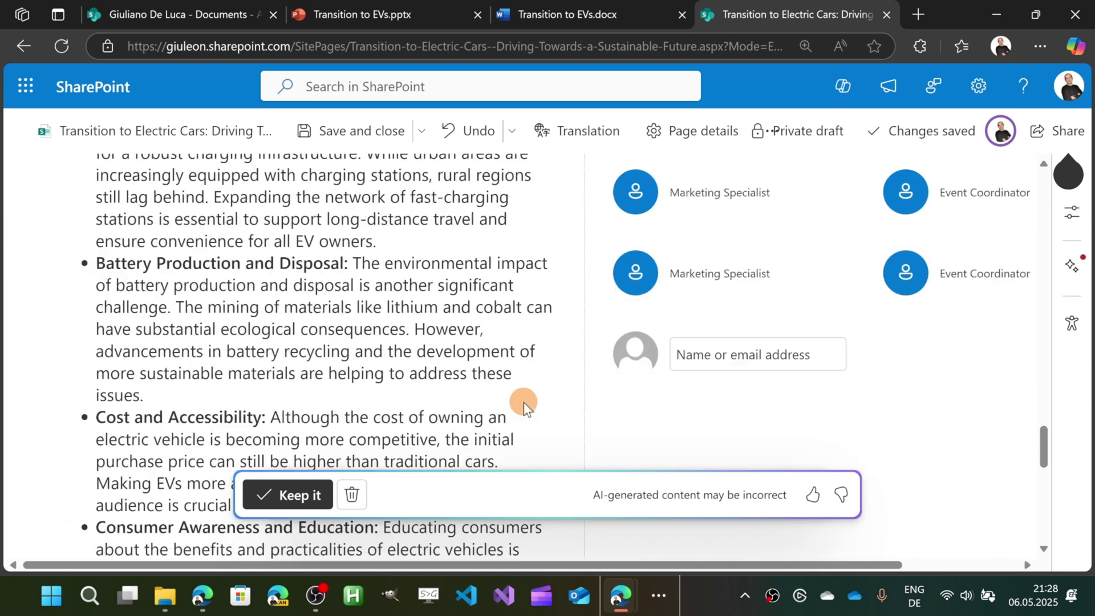
scroll(523, 402, up, 10)
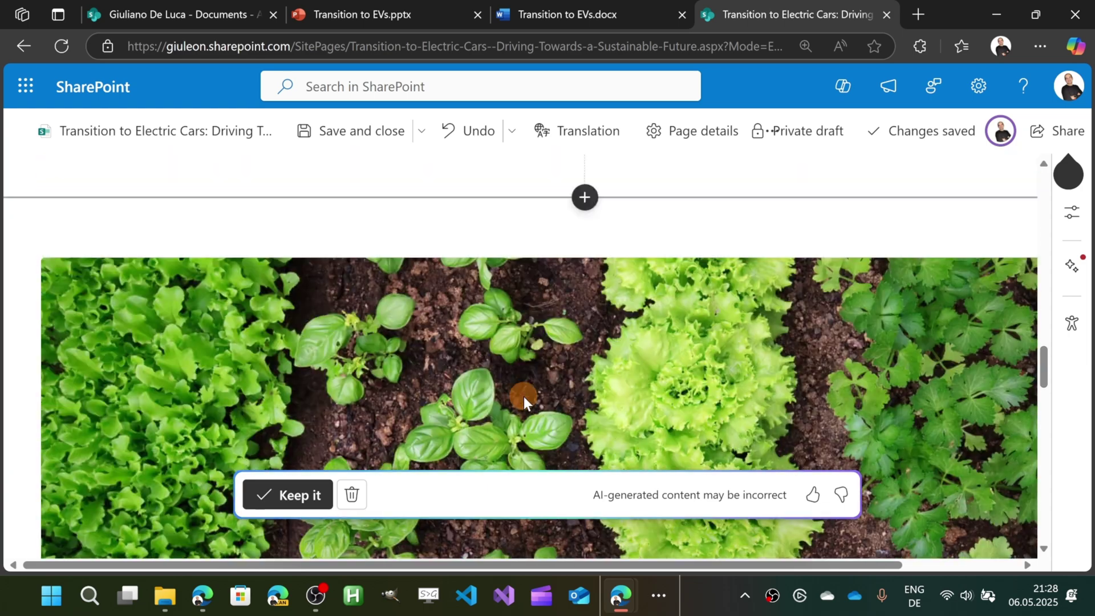
scroll(524, 396, up, 10)
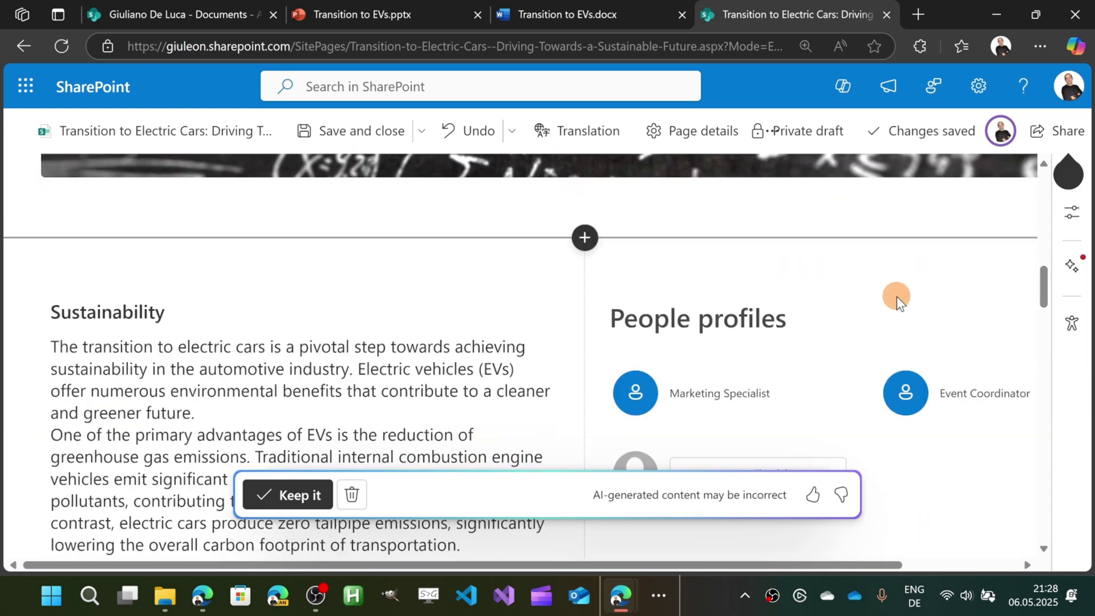
scroll(896, 296, up, 15)
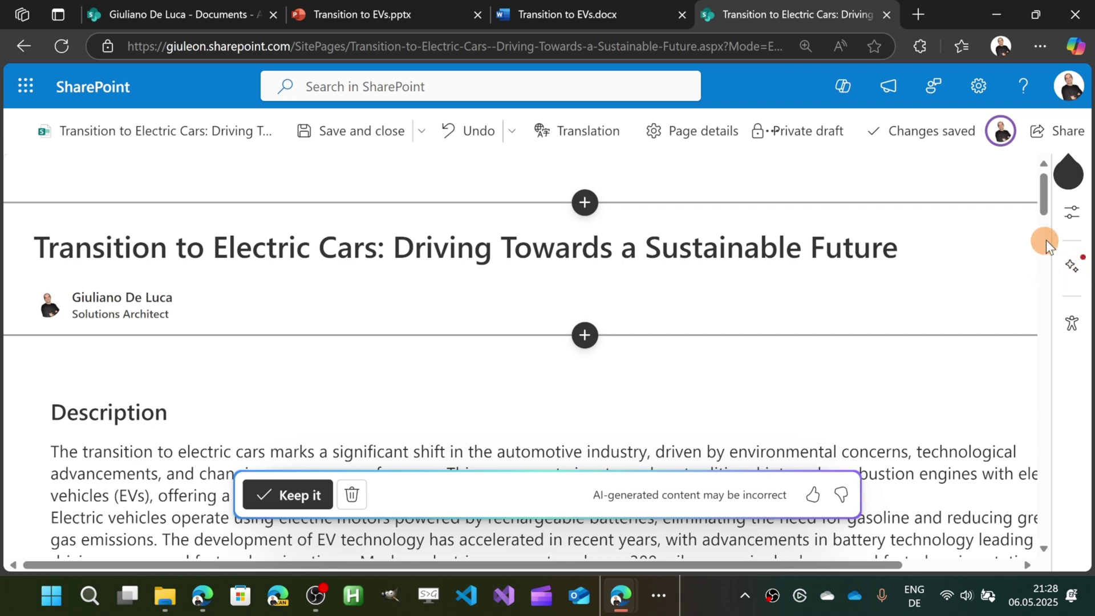
Clear the stray text selection, then save and close the electric-cars news post.
drag(1062, 183, 892, 362)
click(863, 420)
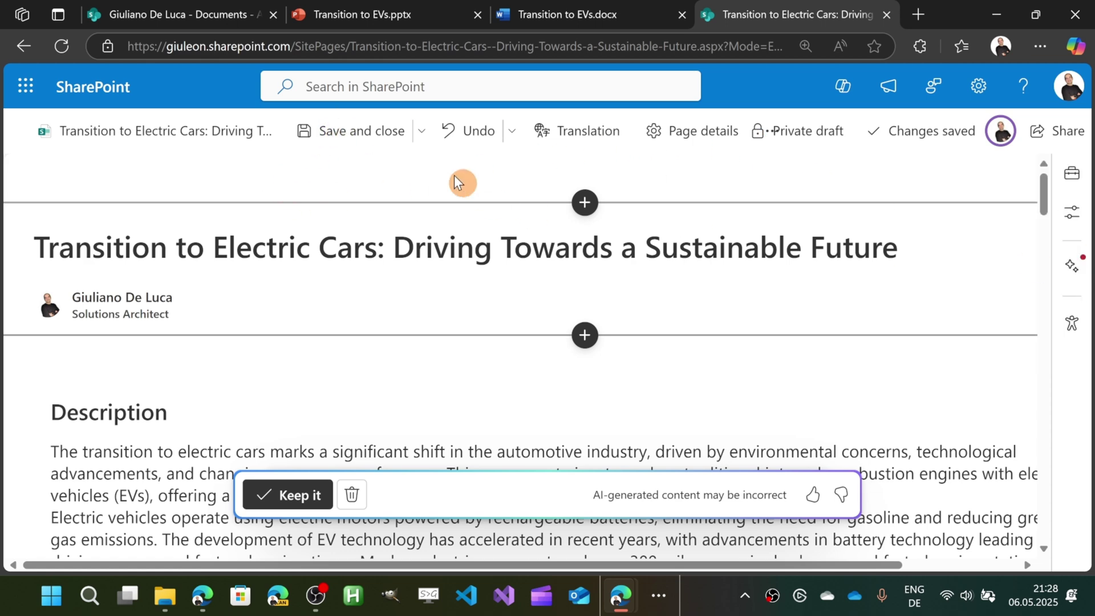
click(363, 130)
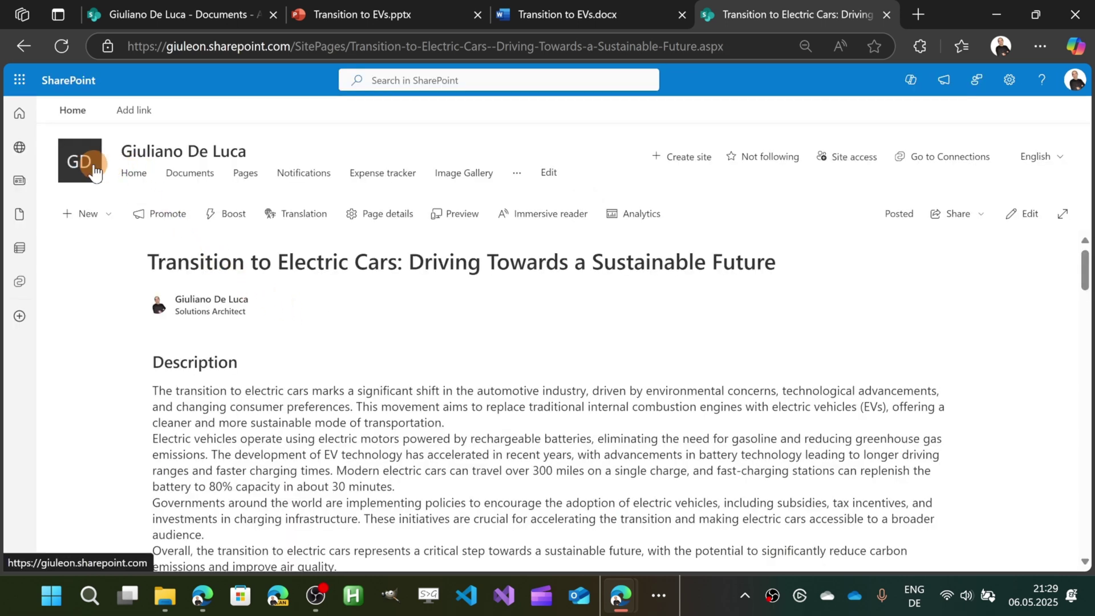
Go to the site home page and confirm the EV post leads the News section.
click(137, 177)
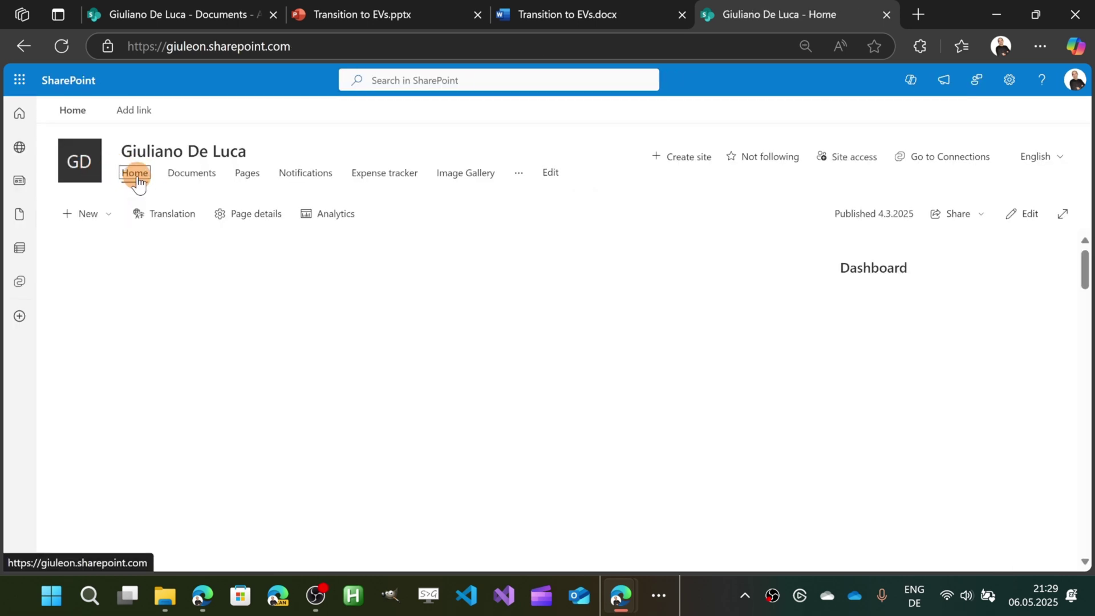
scroll(268, 320, down, 3)
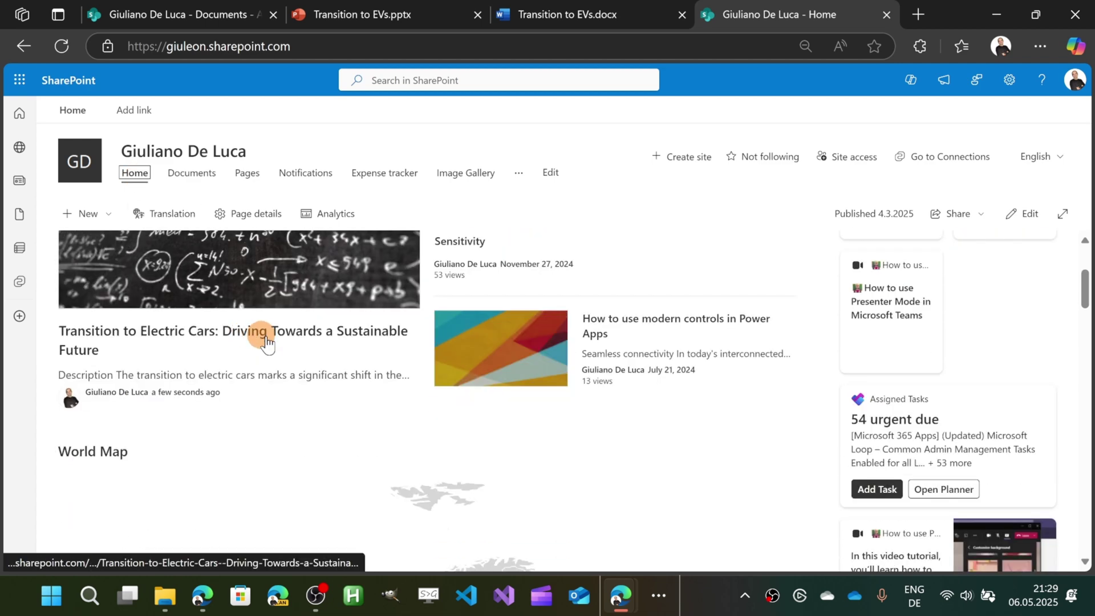
scroll(276, 342, up, 3)
scroll(274, 362, down, 2)
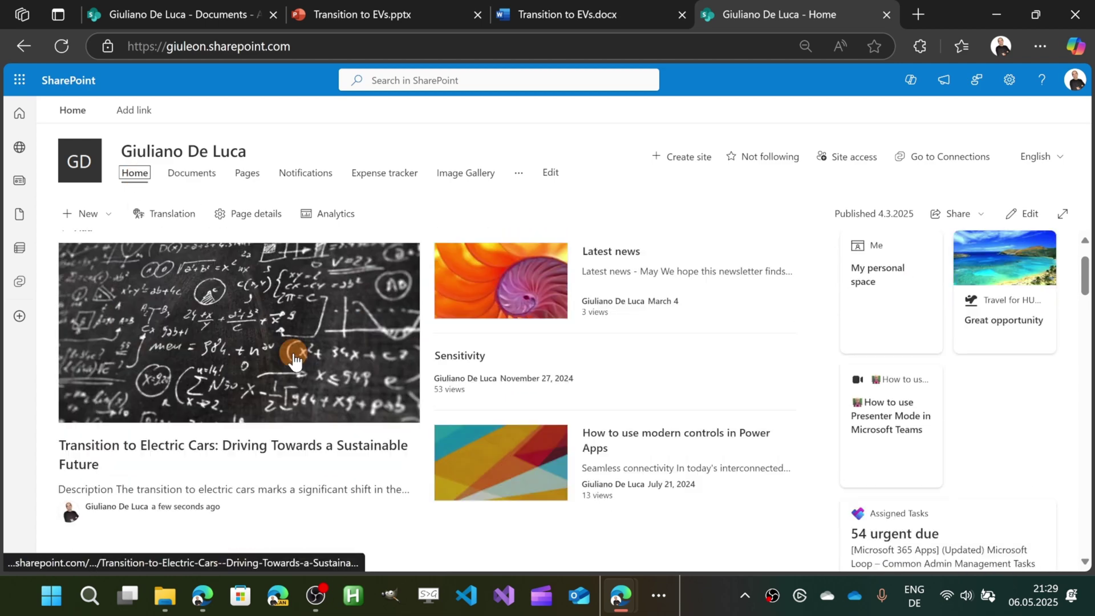
scroll(348, 379, up, 2)
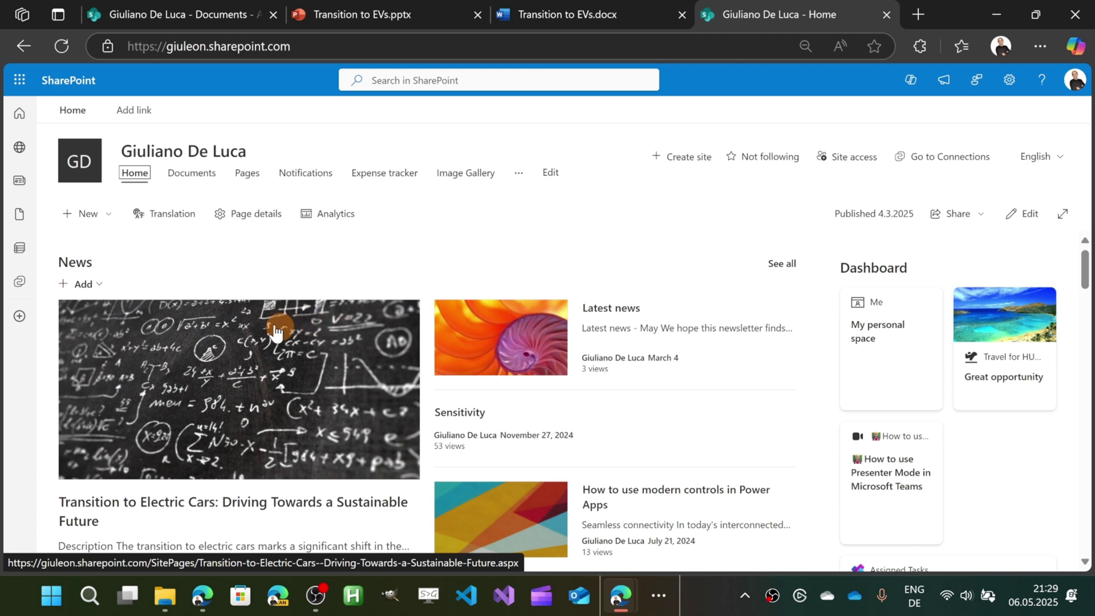
Start a page with Copilot from the New menu, glance at the templates, then switch to the news post prompt.
click(84, 224)
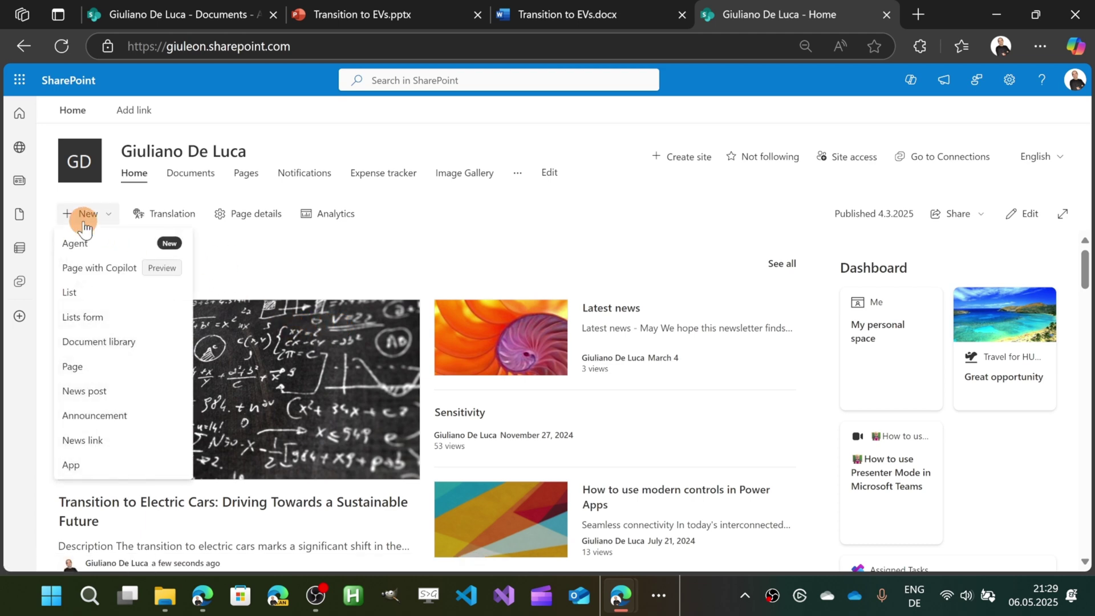
click(96, 267)
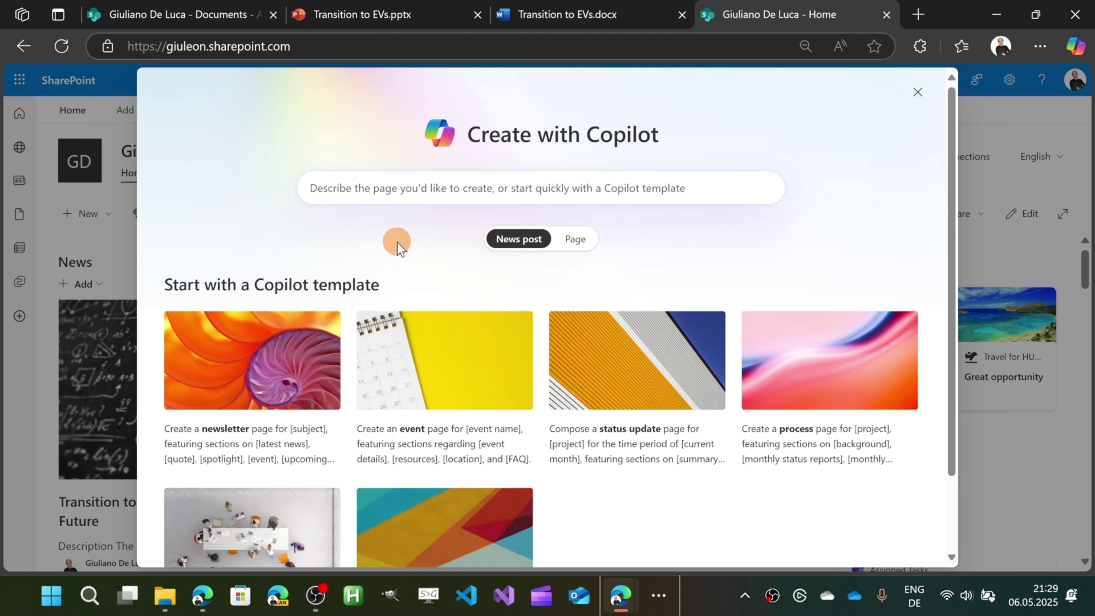
click(569, 239)
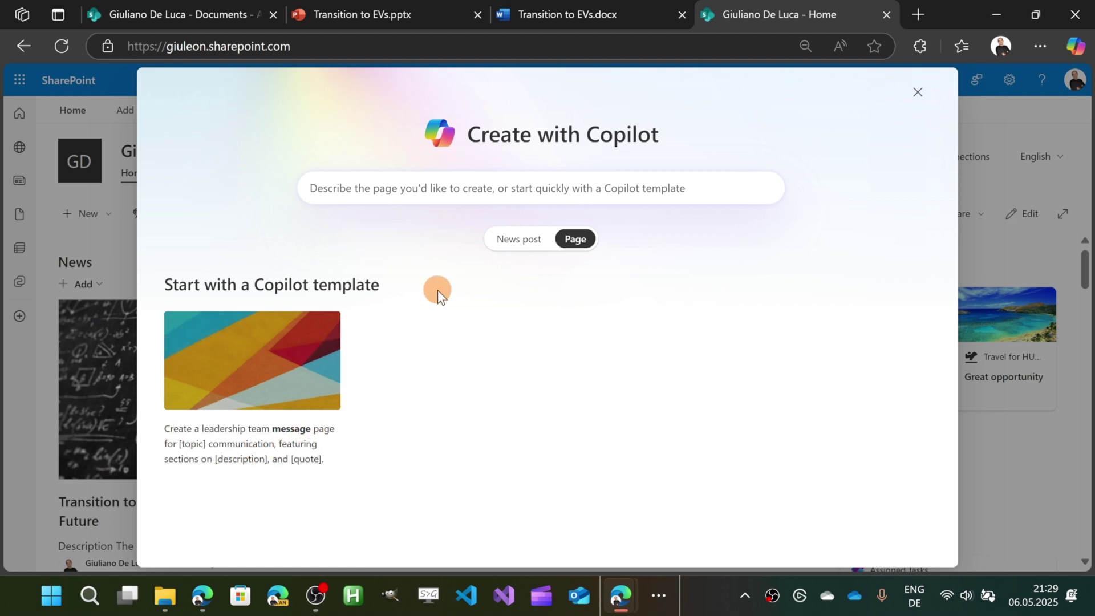
click(476, 183)
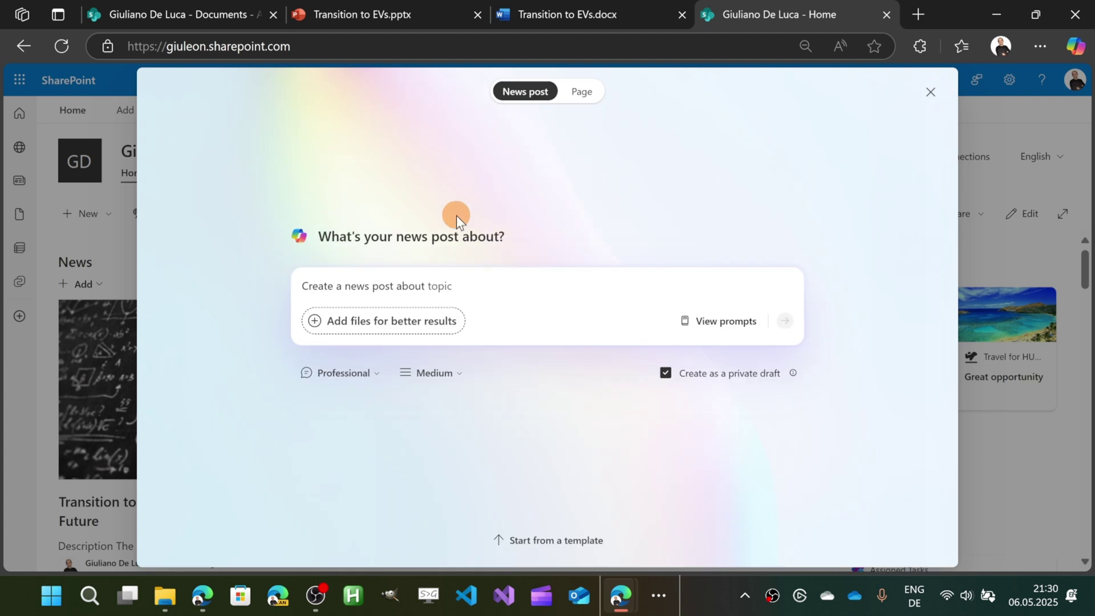
Enter 'climate change' as the post topic and browse the suggested prompts without using one.
text(climate change)
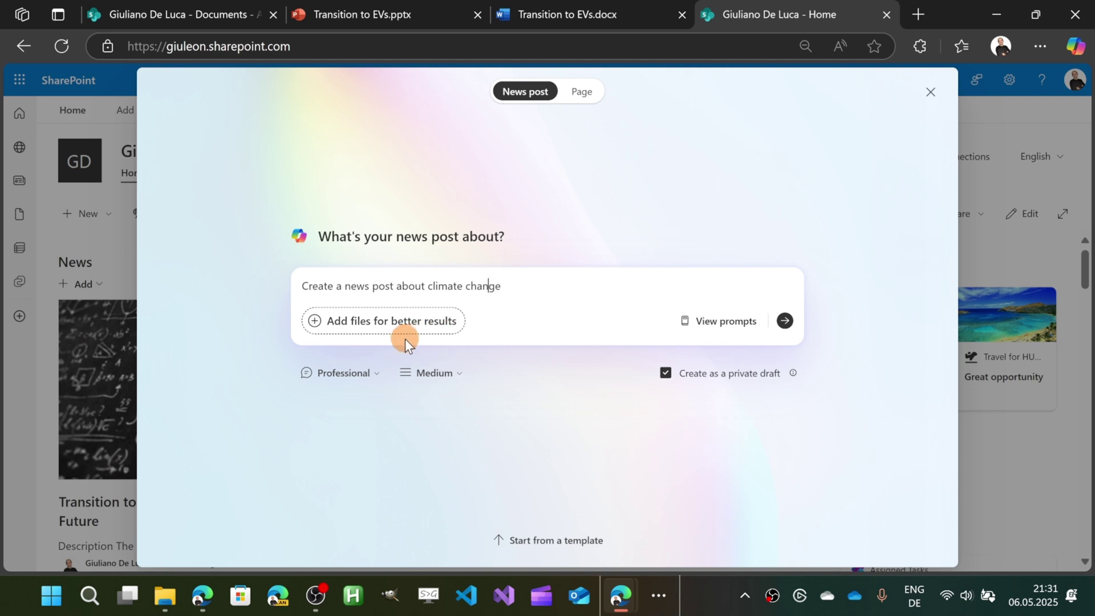
click(721, 328)
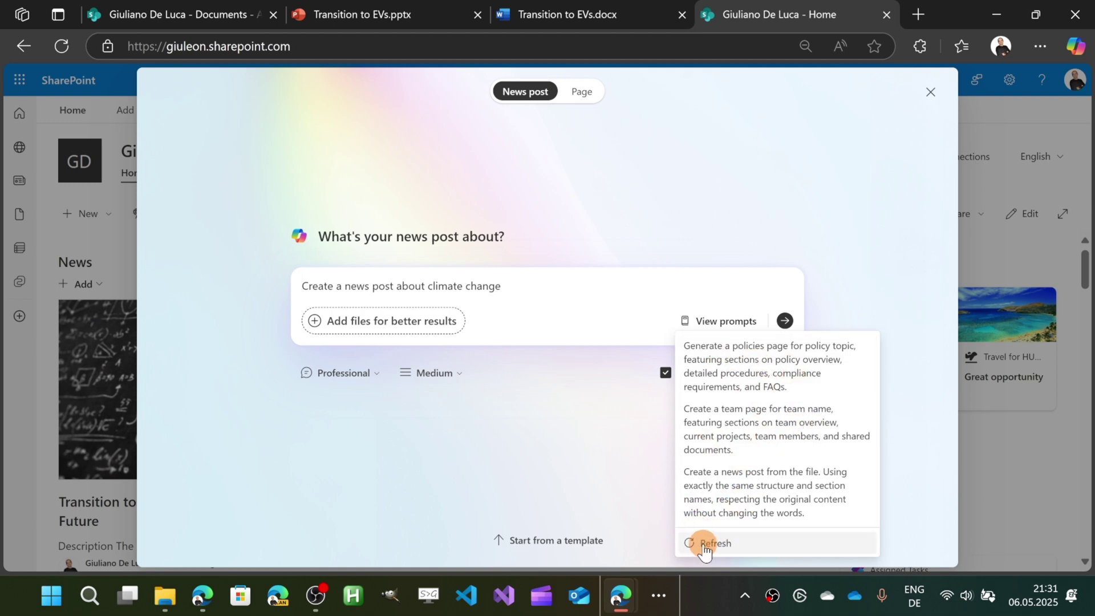
click(658, 298)
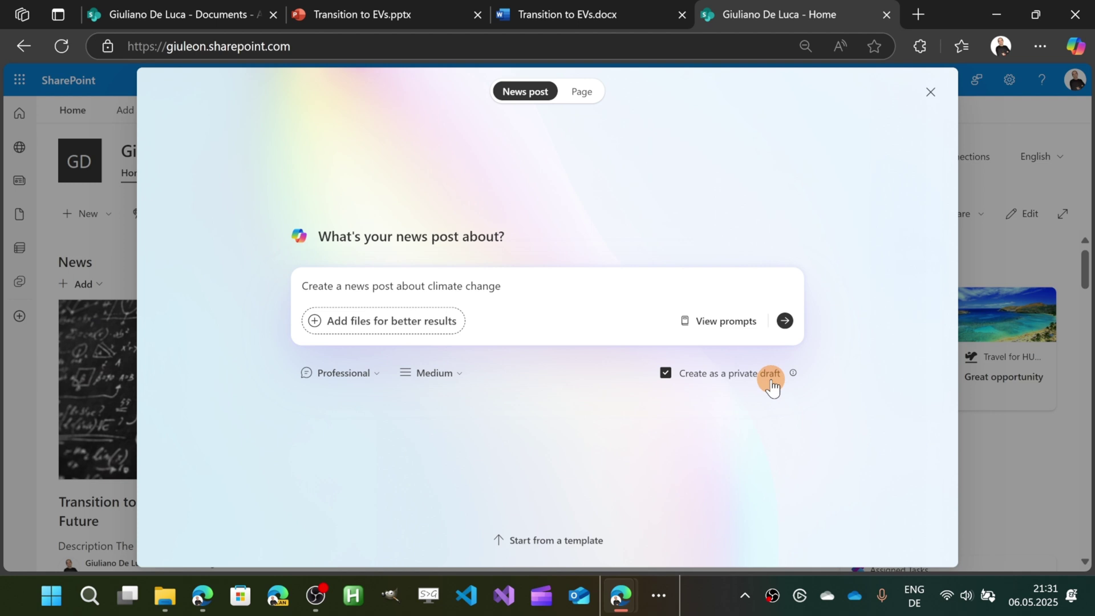
Keep private draft on and leave tone at Professional and length at Medium.
click(666, 374)
click(668, 374)
click(452, 377)
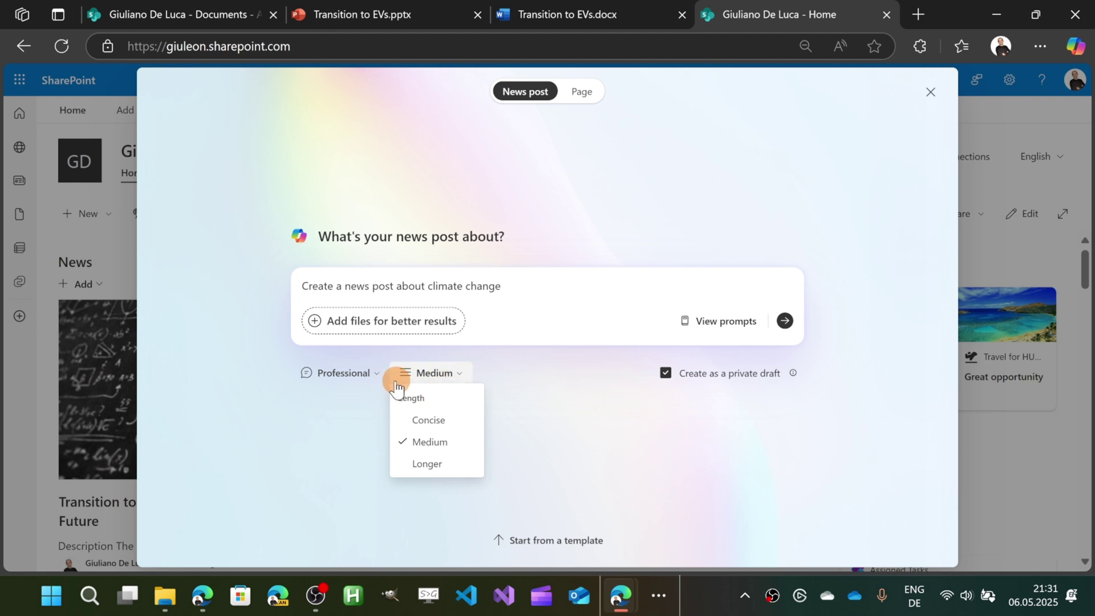
click(351, 374)
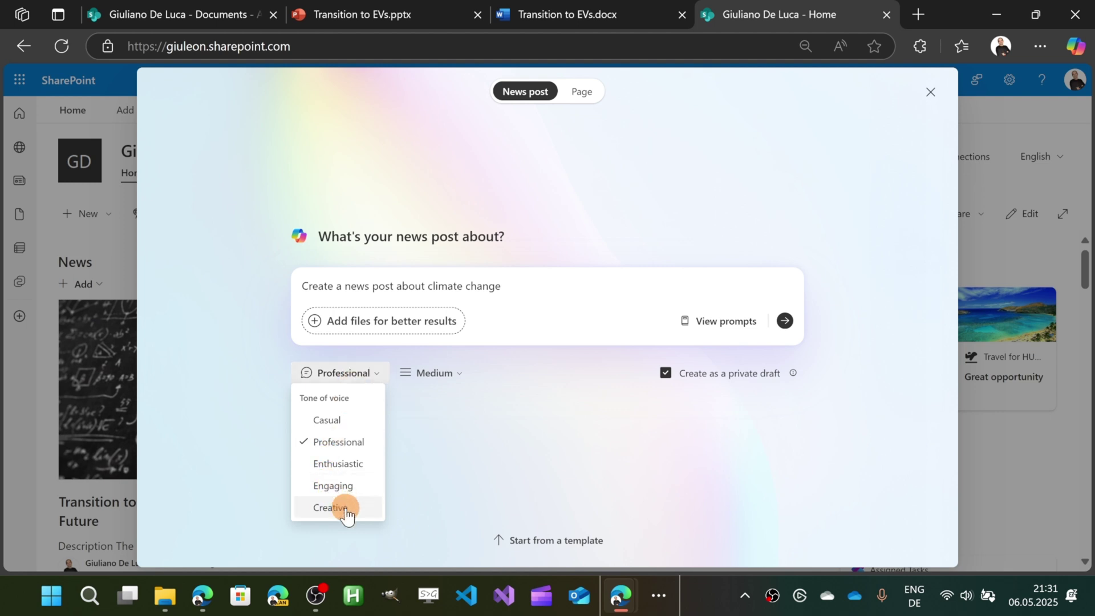
click(448, 379)
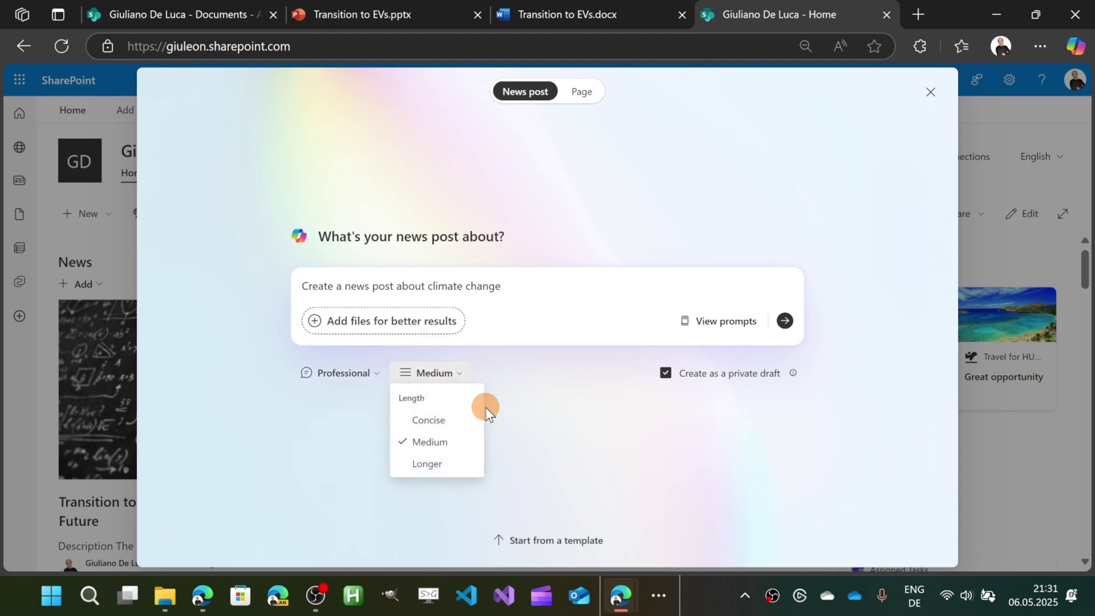
click(617, 386)
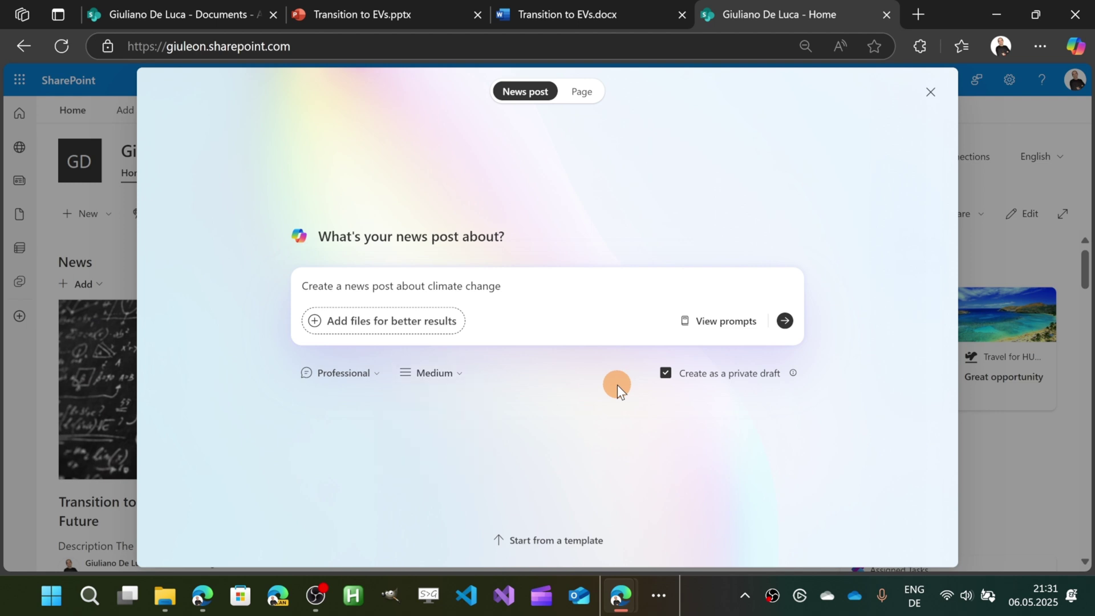
Submit the climate change prompt so Copilot drafts 'Climate Change: A Top ESG Concern'.
click(790, 323)
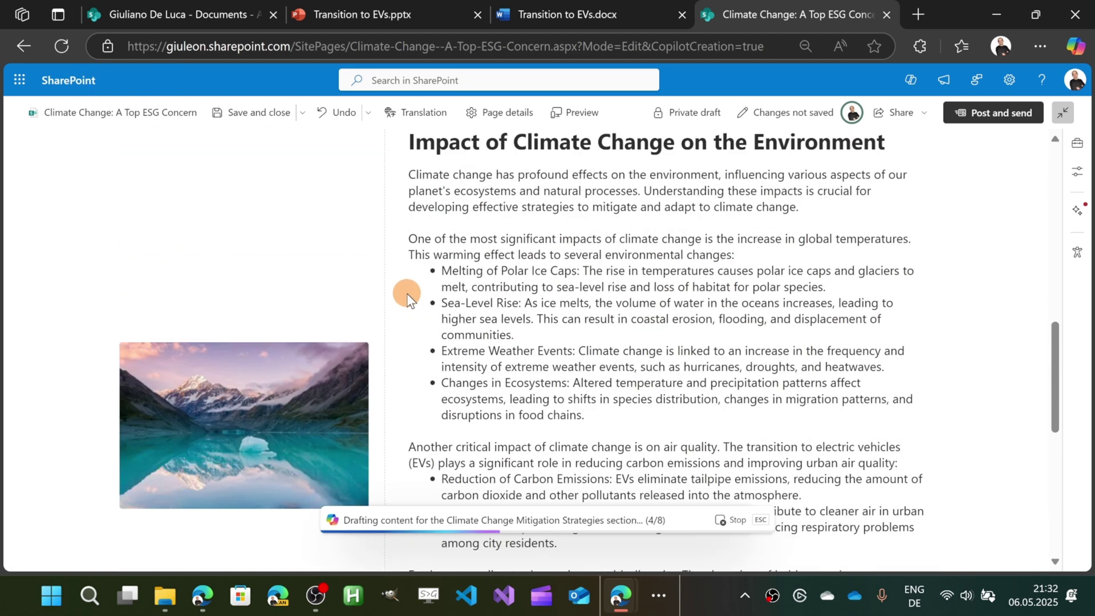
Scroll through the climate page as Copilot drafts the renewable energy, health and global initiatives sections.
scroll(409, 294, up, 6)
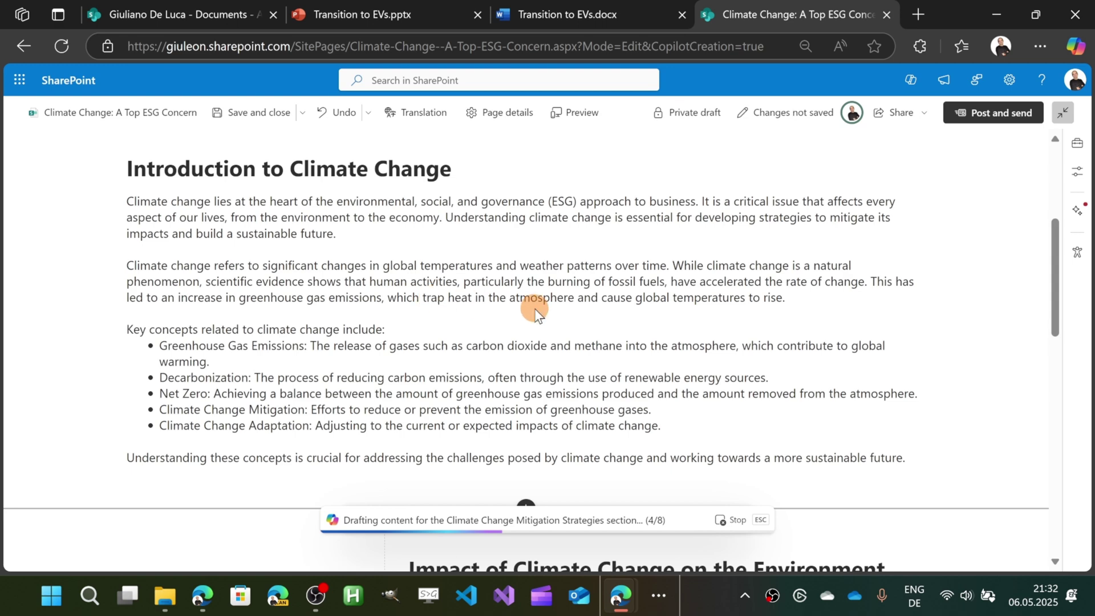
scroll(538, 306, down, 3)
scroll(544, 298, down, 3)
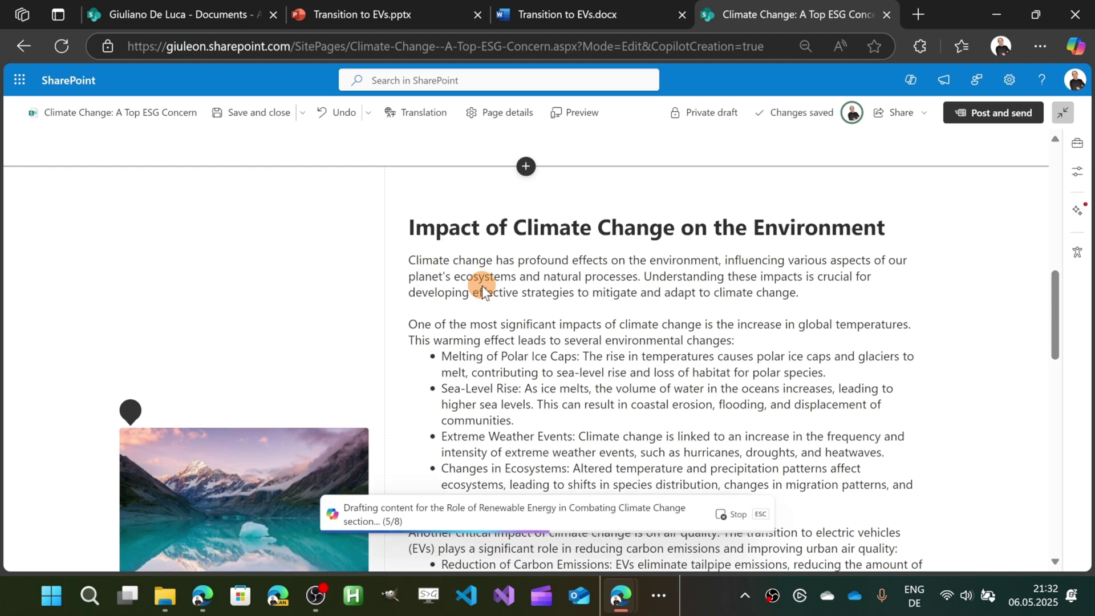
scroll(481, 285, up, 7)
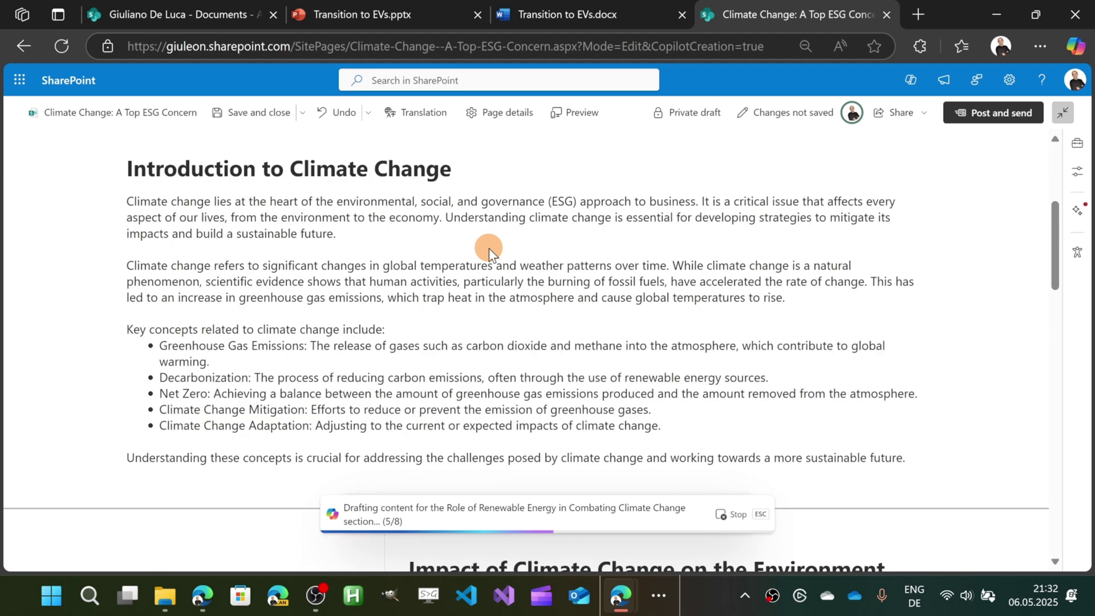
scroll(496, 336, down, 10)
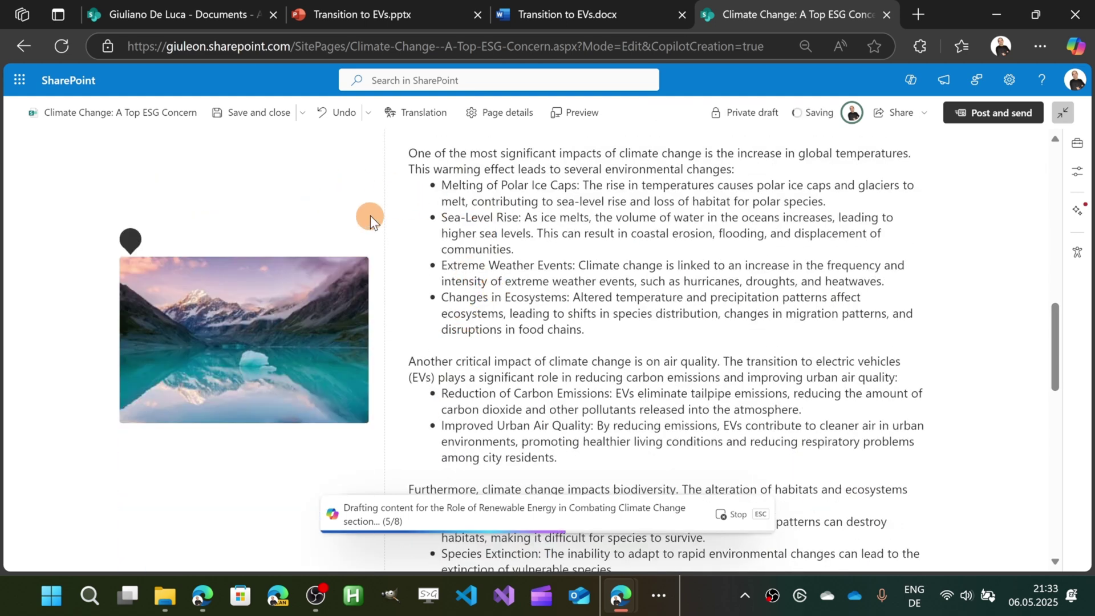
scroll(603, 302, down, 8)
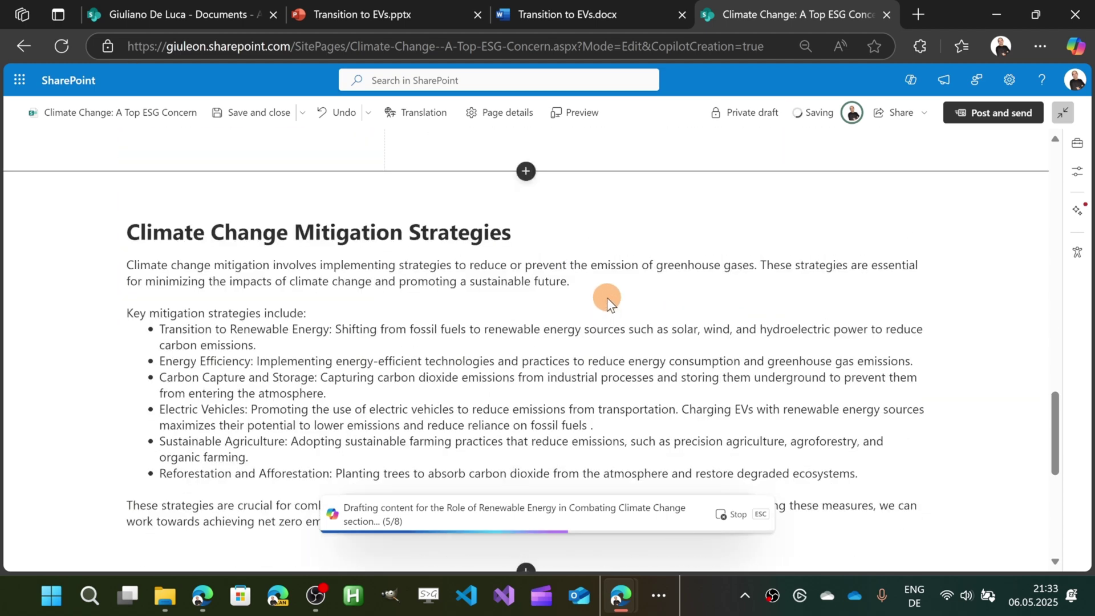
scroll(542, 289, up, 4)
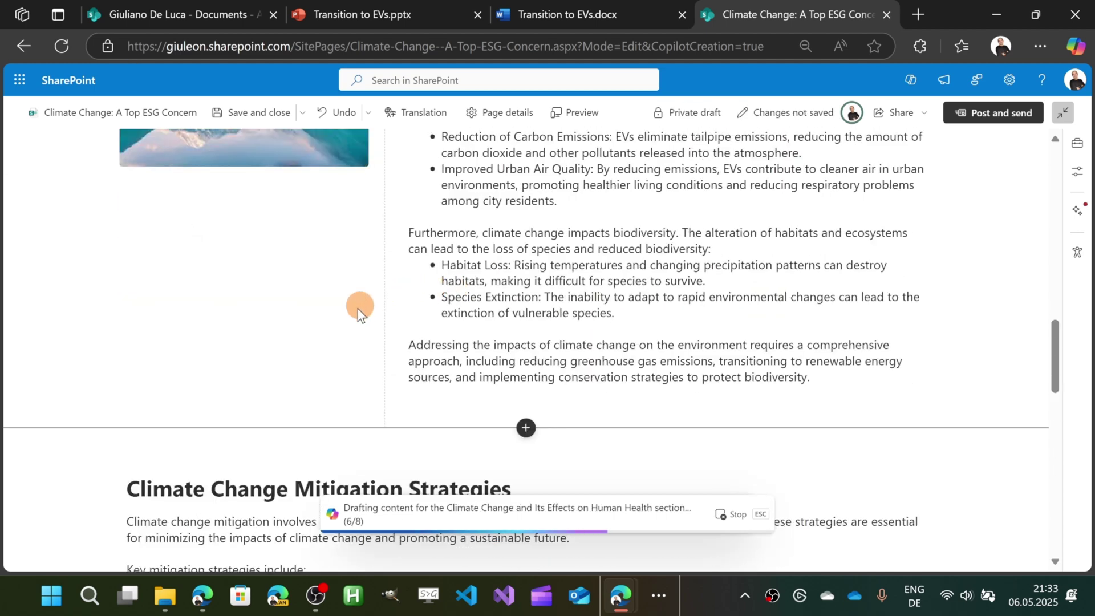
scroll(343, 315, down, 3)
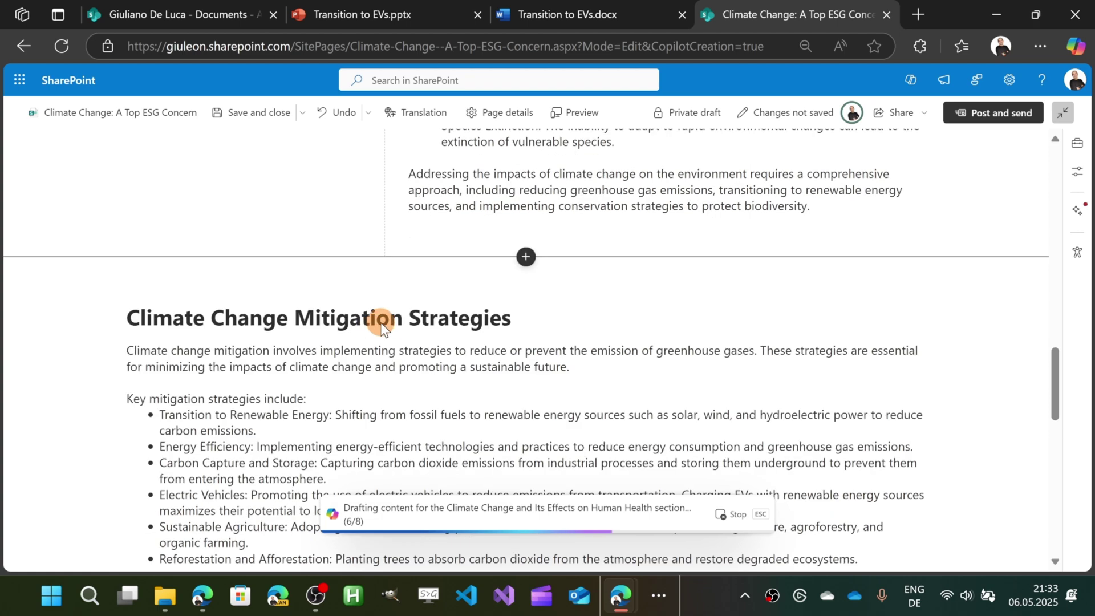
scroll(381, 322, down, 3)
scroll(471, 242, down, 7)
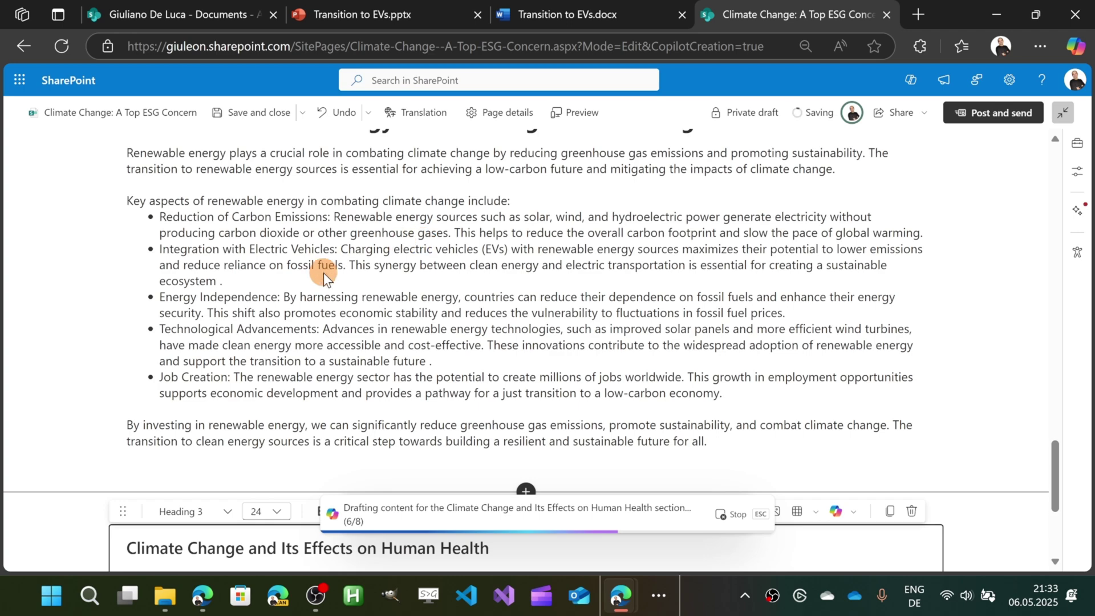
scroll(415, 271, down, 3)
scroll(416, 272, down, 4)
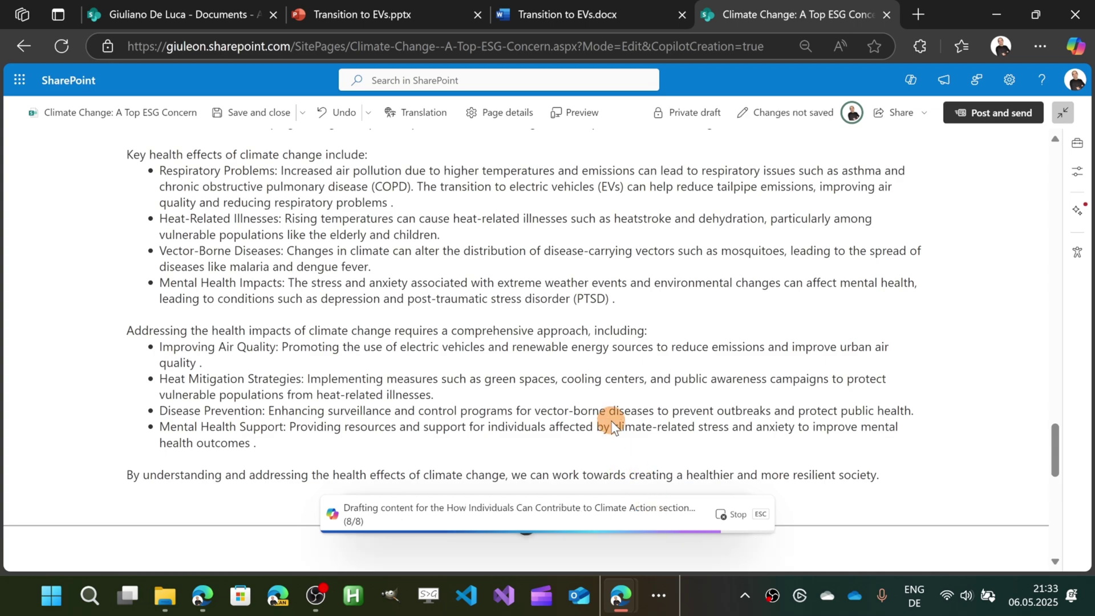
scroll(613, 428, up, 15)
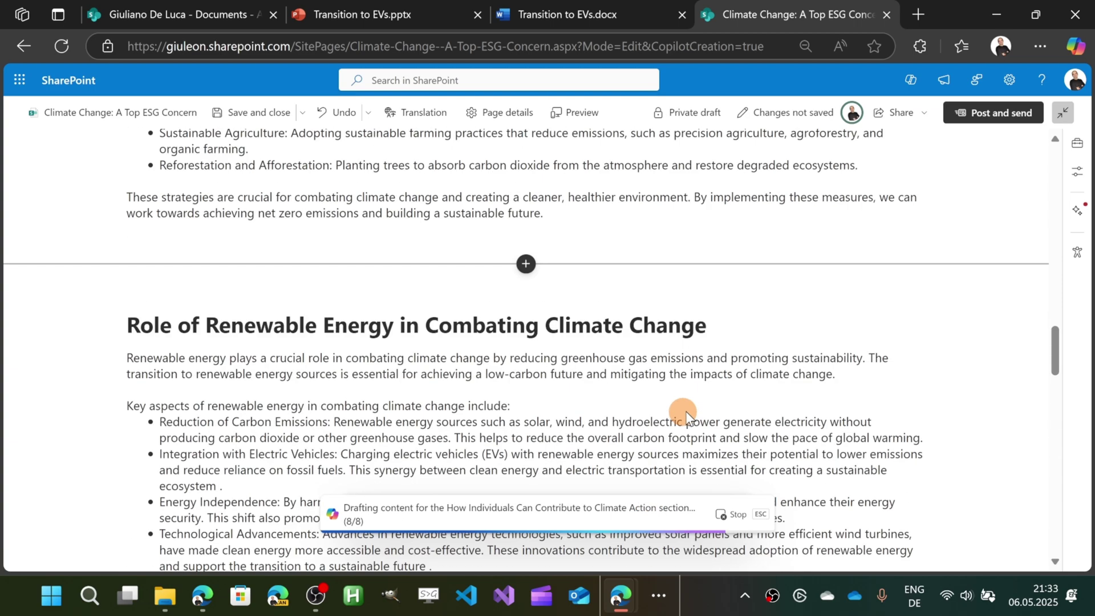
scroll(786, 371, up, 20)
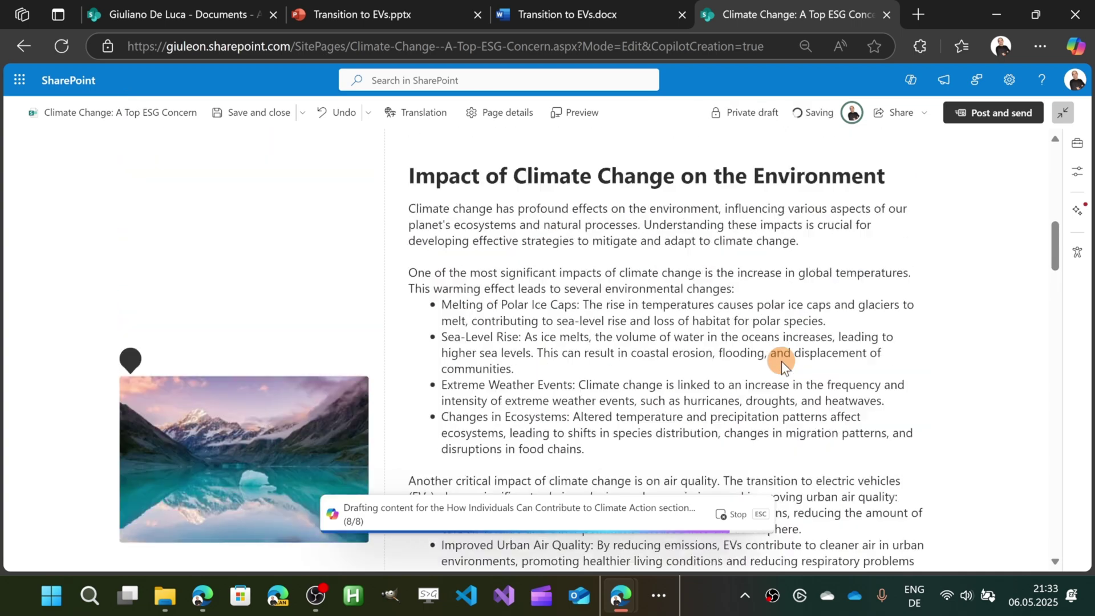
scroll(712, 339, up, 1)
scroll(410, 401, down, 15)
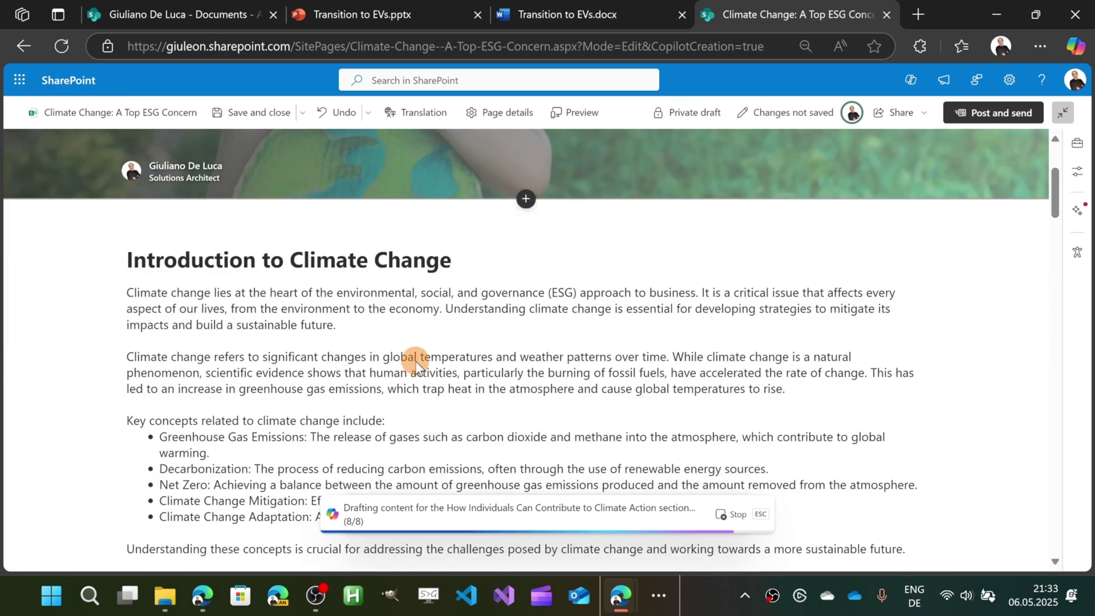
scroll(477, 317, down, 4)
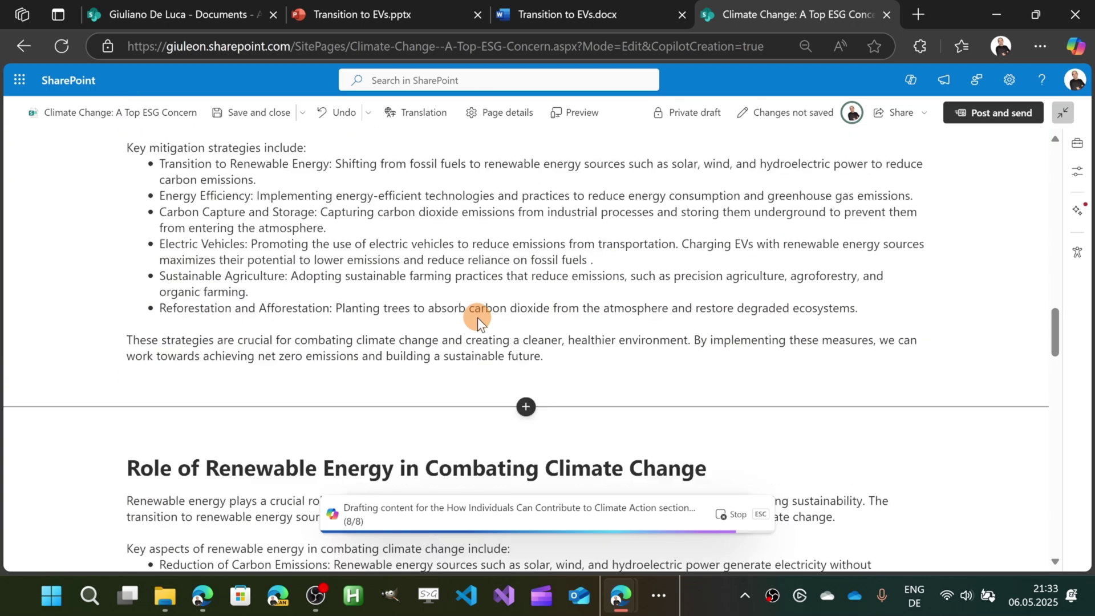
scroll(473, 314, down, 6)
scroll(482, 289, down, 10)
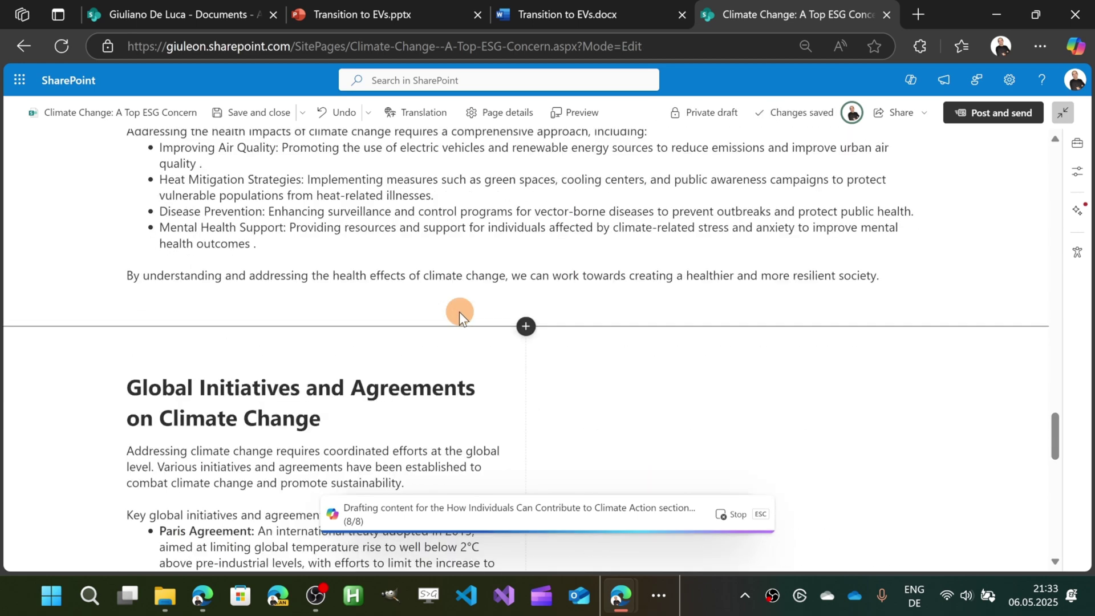
Scroll down to the finished 'How Individuals Can Contribute to Climate Action' section.
scroll(458, 310, down, 5)
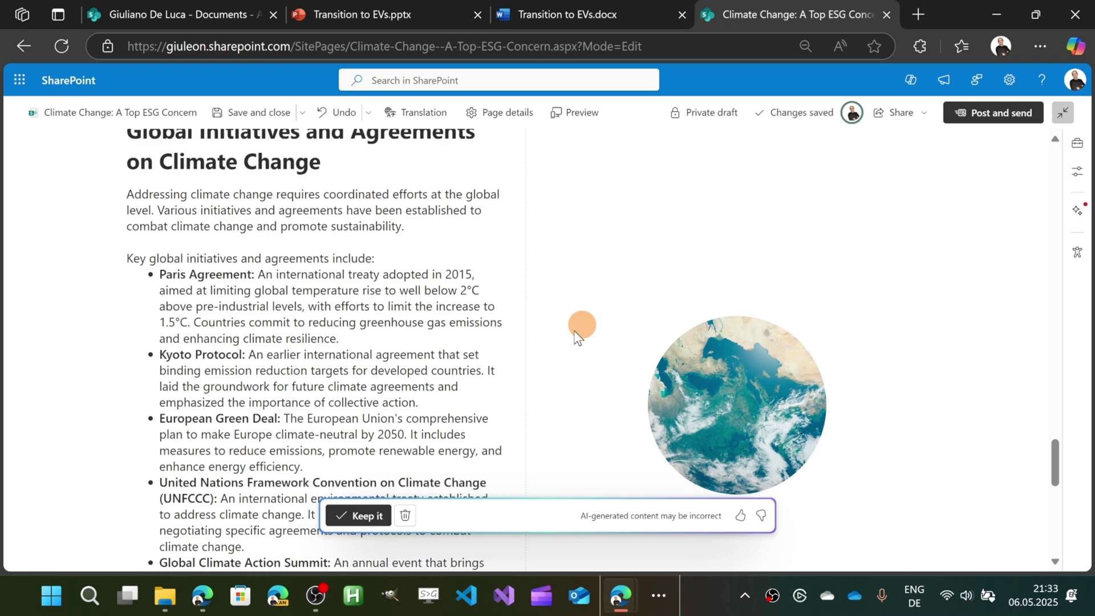
scroll(497, 424, down, 5)
scroll(558, 338, down, 3)
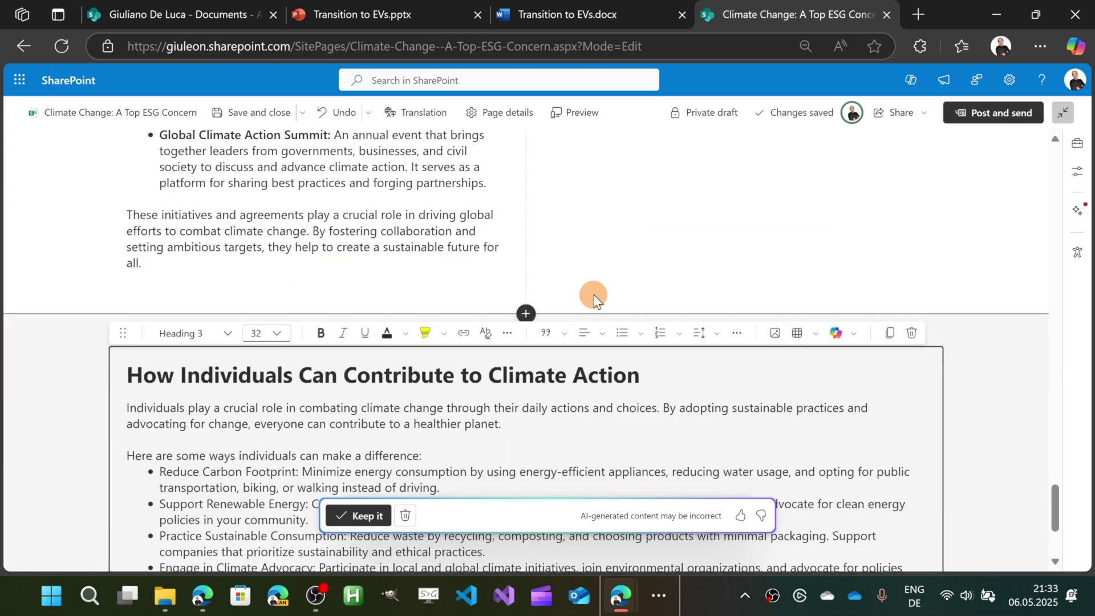
scroll(593, 294, down, 3)
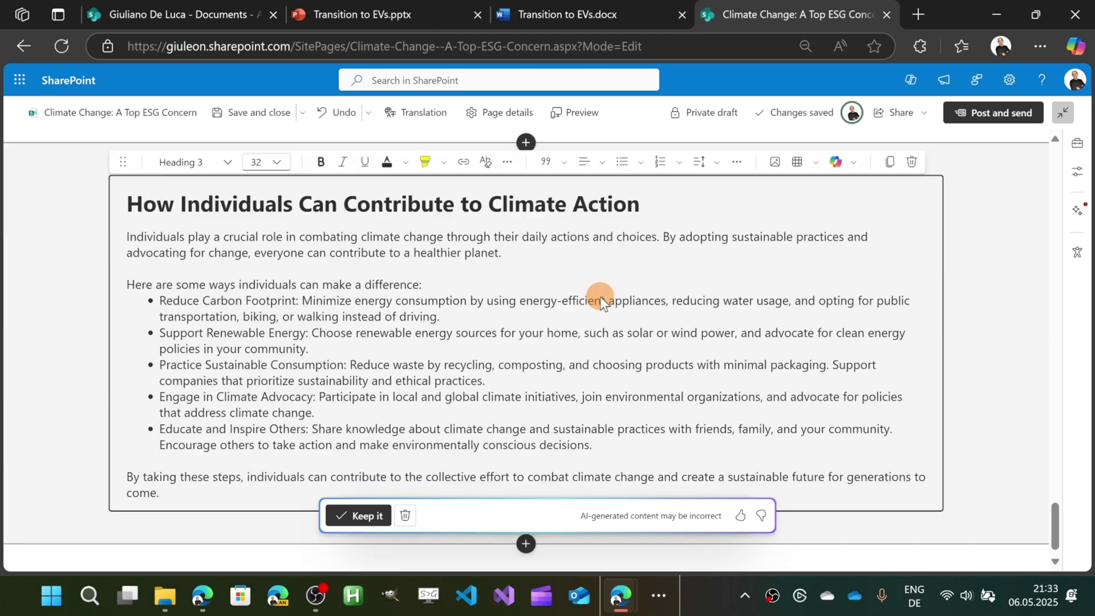
Keep the Copilot draft and preview Copilot's rewrite options on the section's opening paragraph.
click(359, 515)
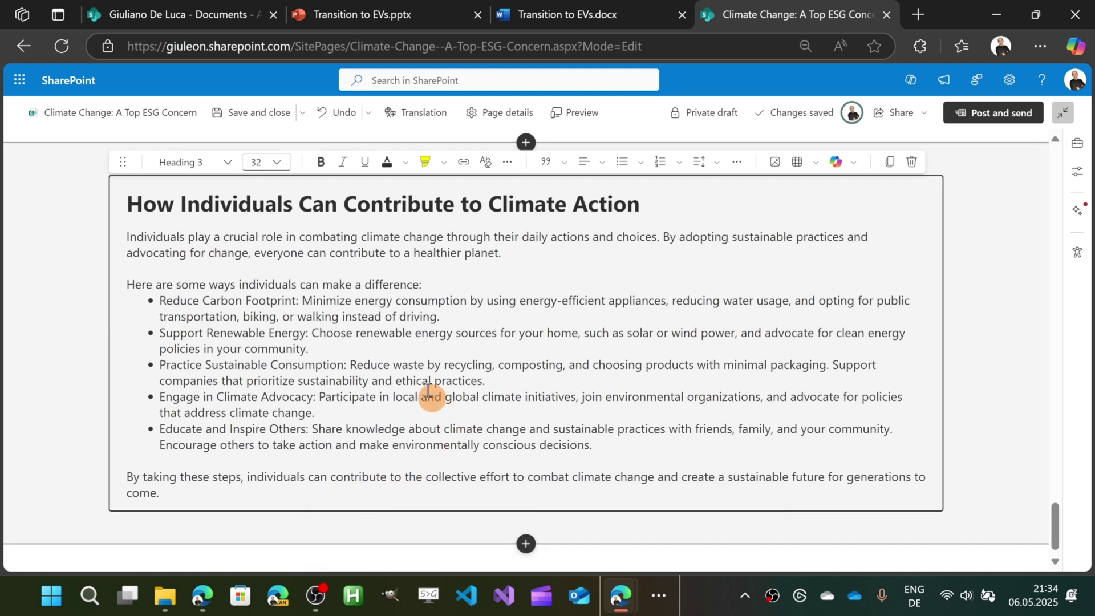
scroll(342, 273, down, 1)
drag(128, 217, 576, 245)
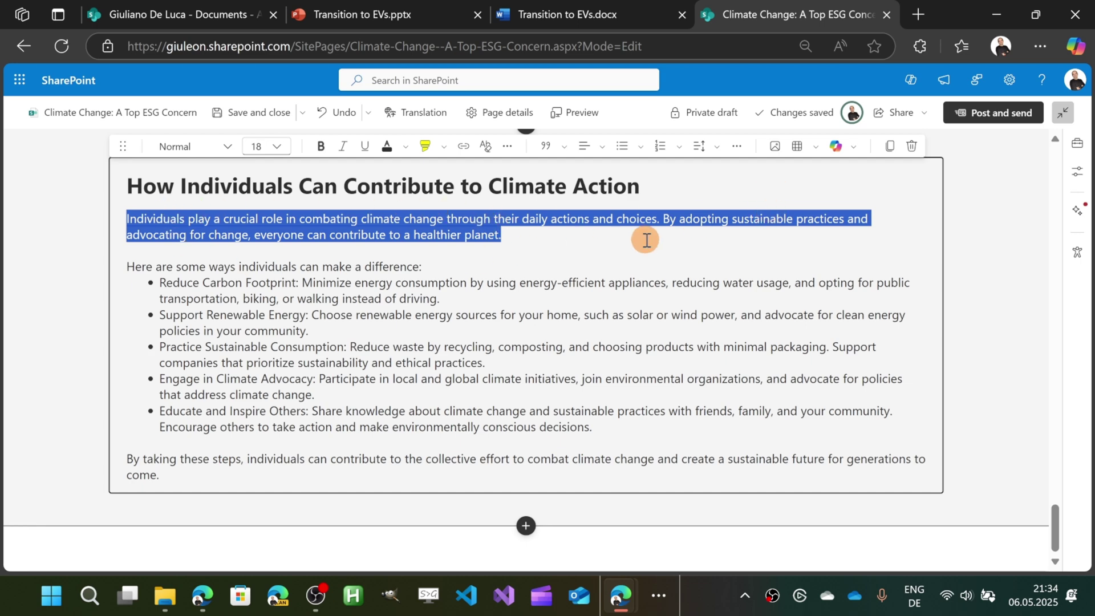
click(849, 147)
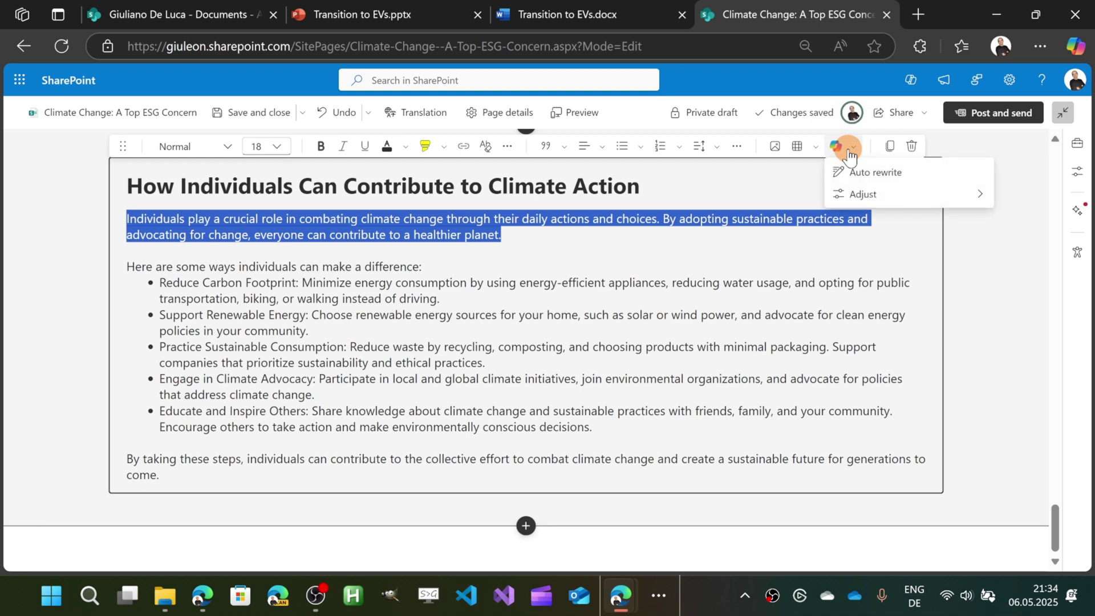
mouse_move(865, 199)
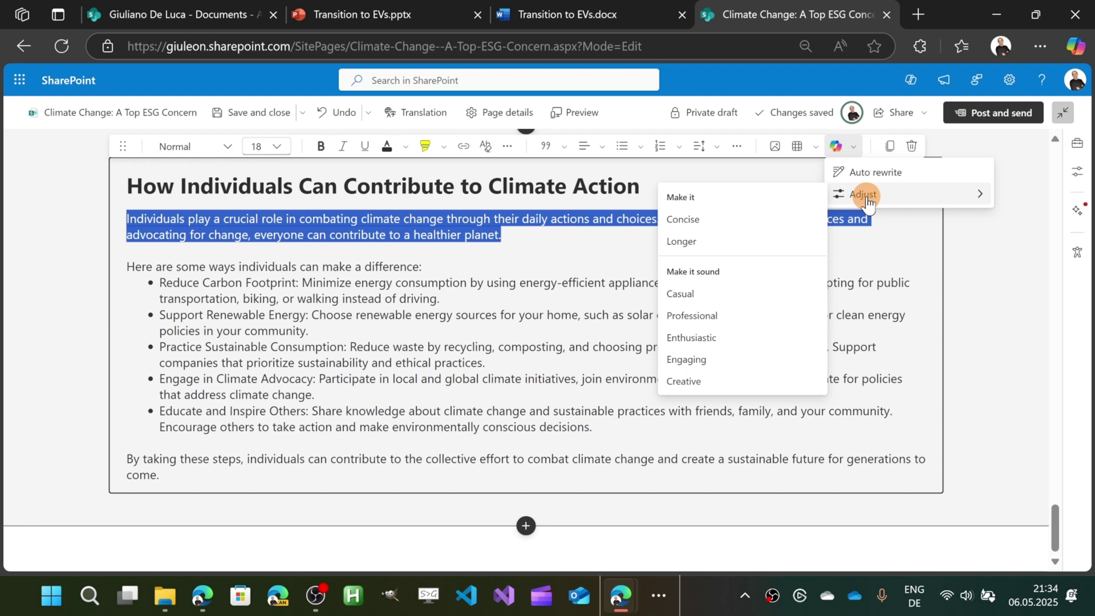
click(271, 284)
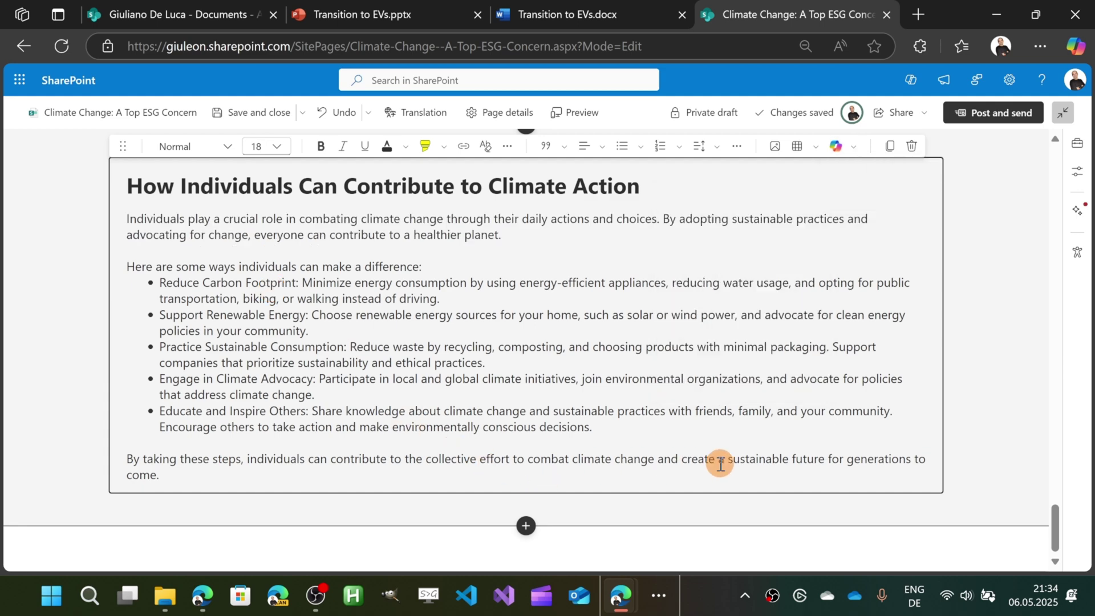
Select the whole How Individuals section and bring up Copilot's Adjust rewrite options.
drag(165, 475, 118, 211)
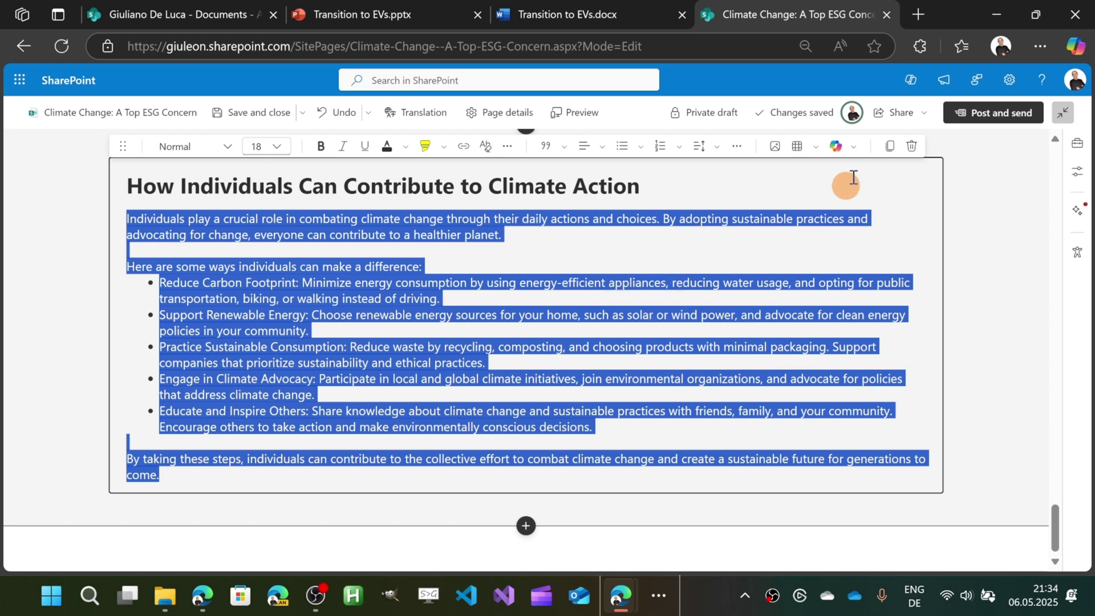
click(835, 146)
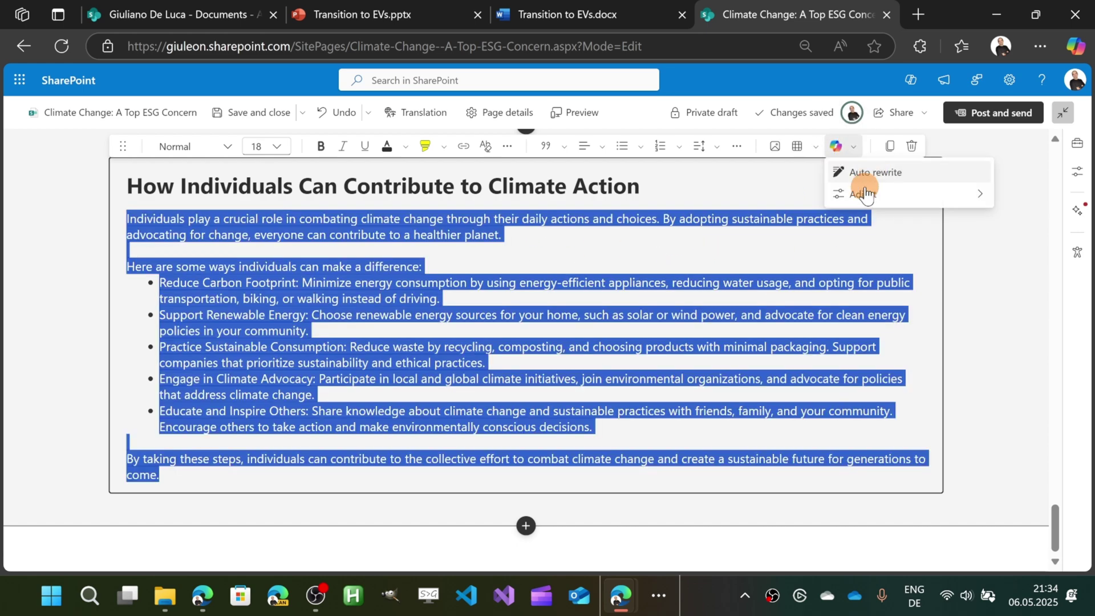
mouse_move(862, 197)
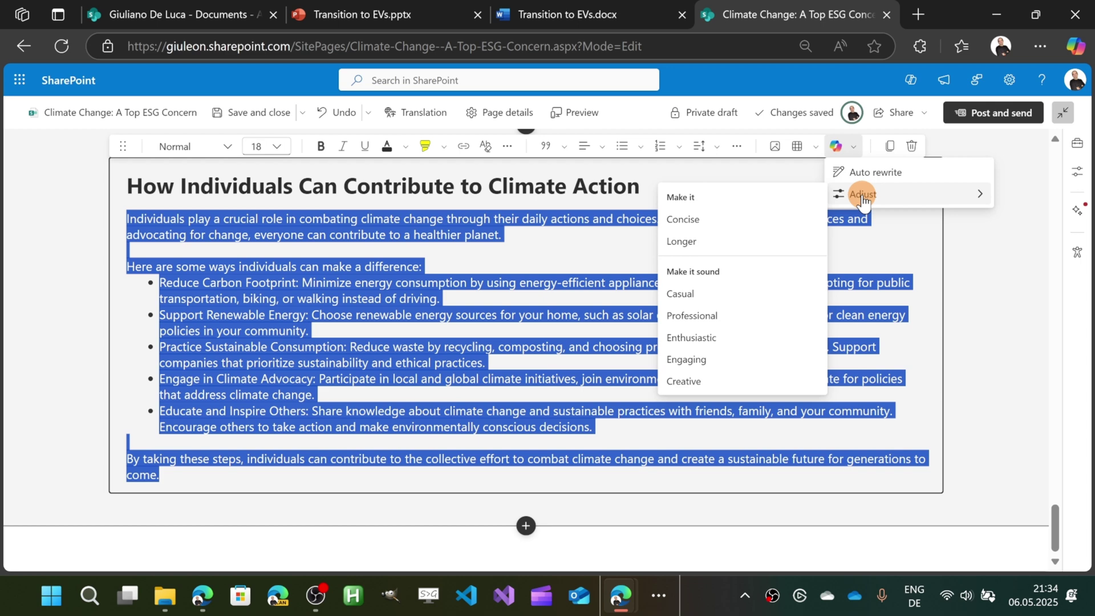
Have Copilot rewrite the How Individuals section as Concise and replace the original text.
click(712, 225)
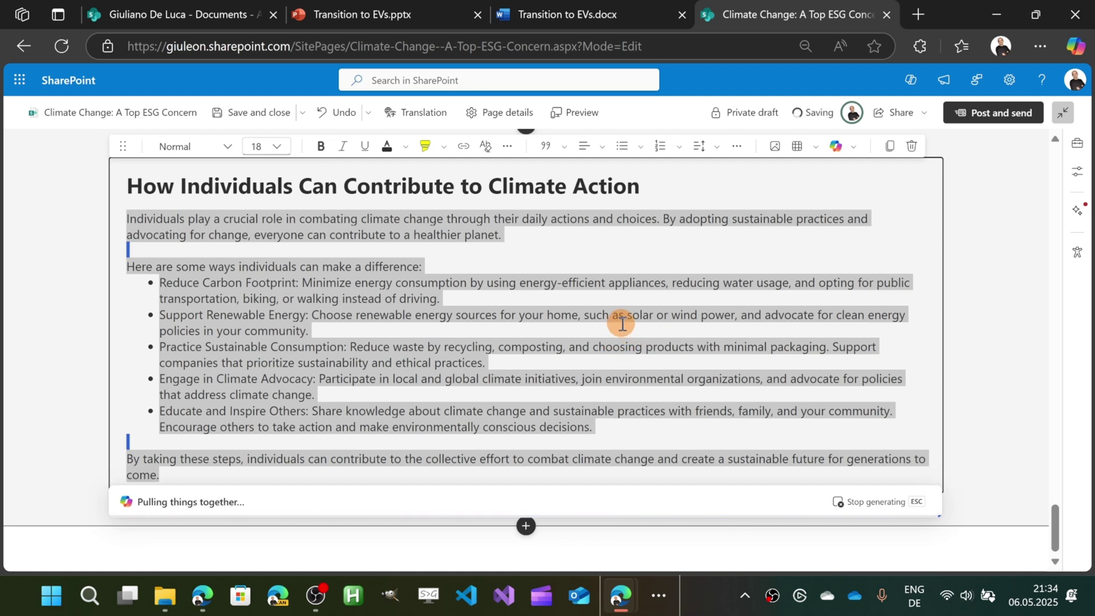
scroll(621, 323, up, 2)
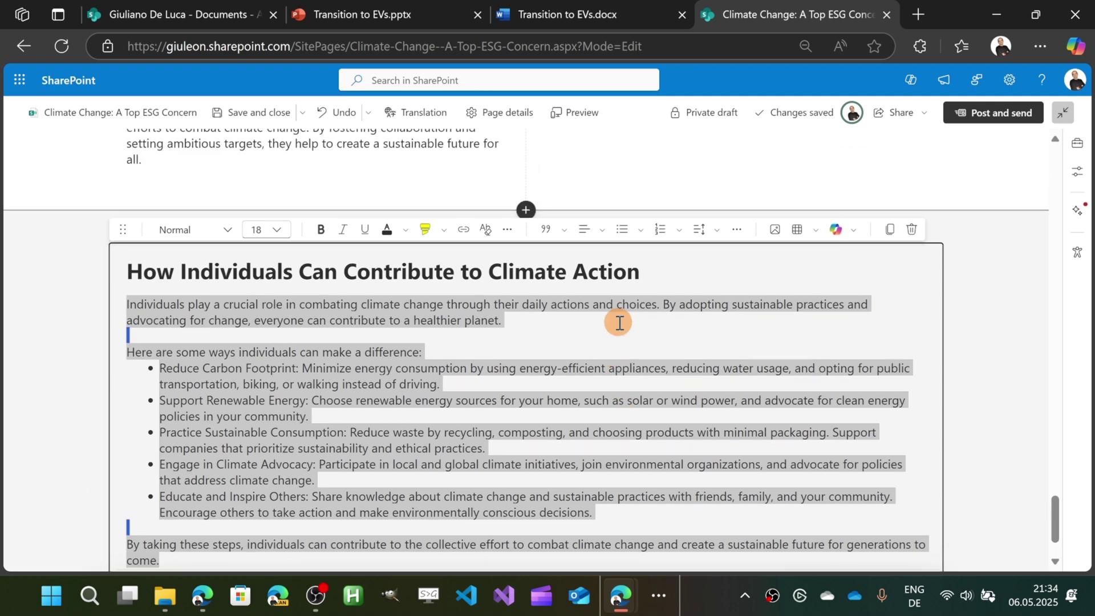
scroll(619, 323, up, 2)
scroll(628, 329, down, 6)
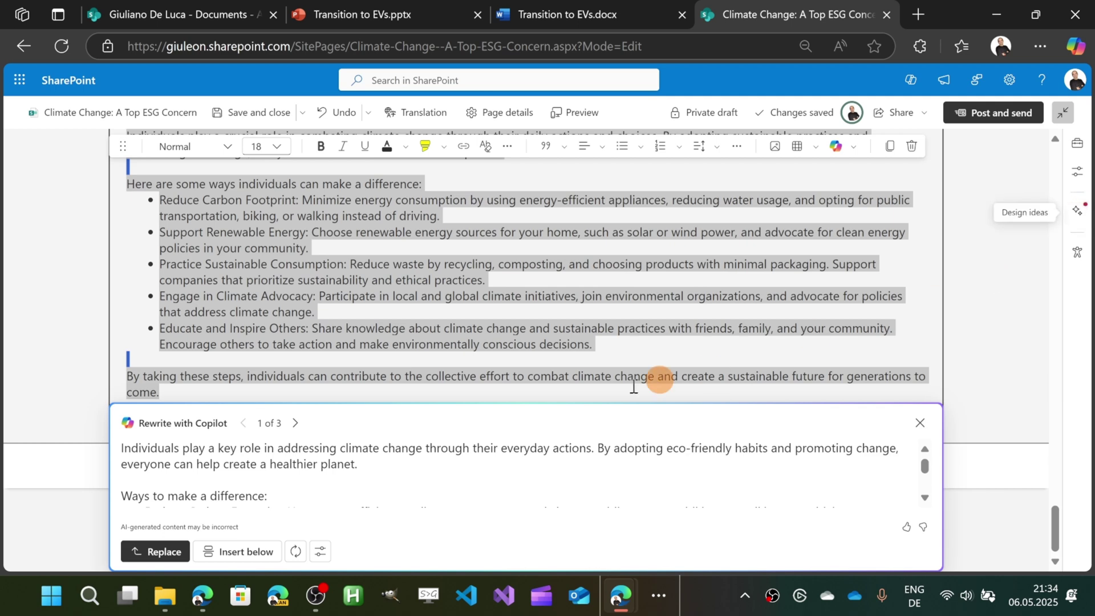
scroll(284, 488, down, 3)
scroll(313, 485, up, 3)
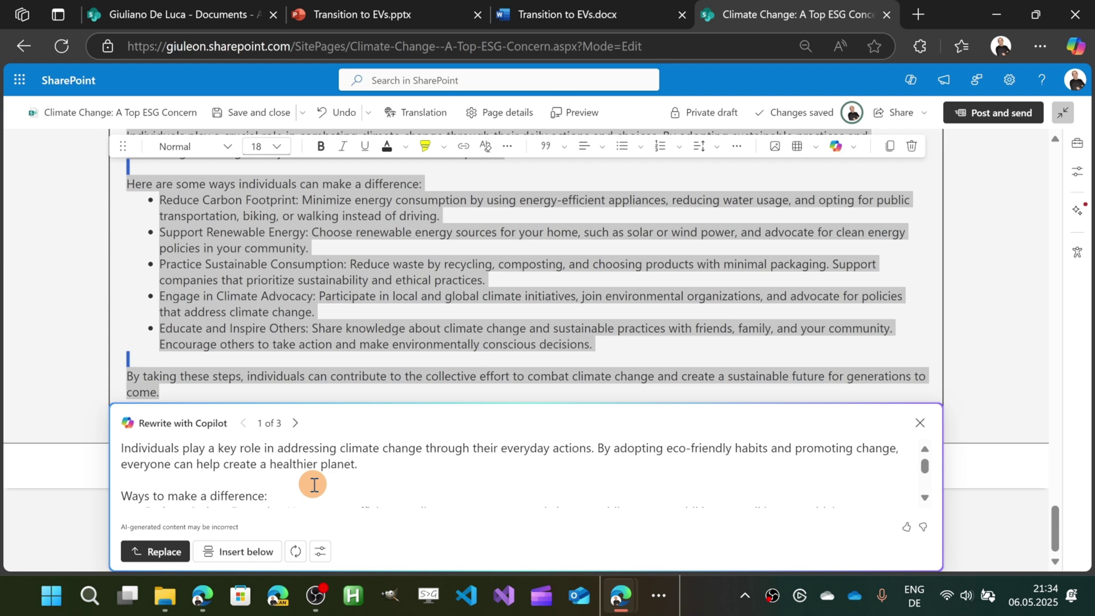
scroll(311, 482, down, 5)
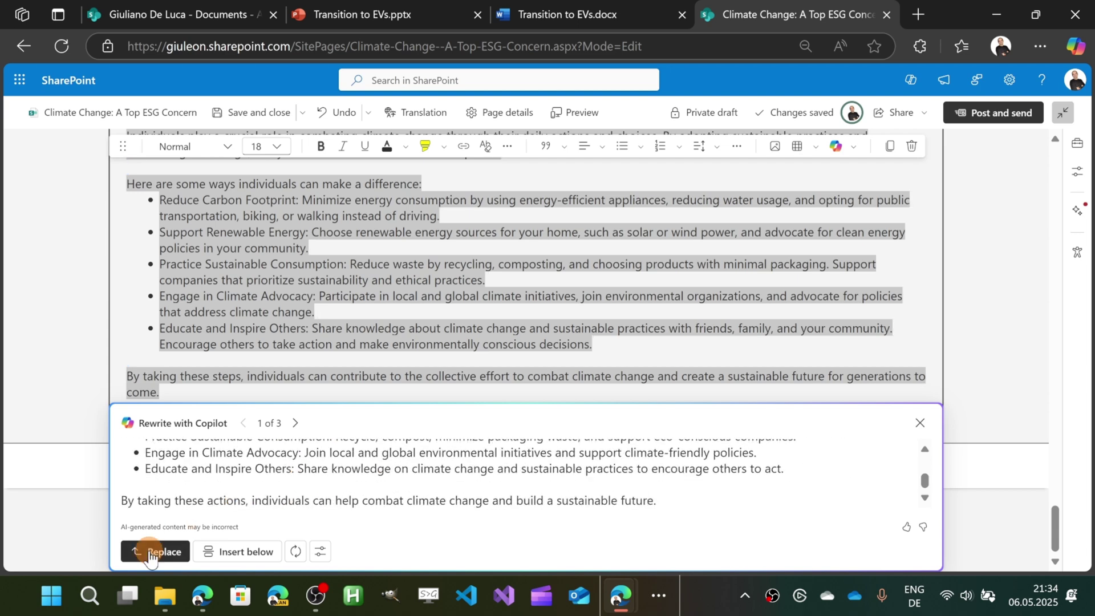
click(150, 551)
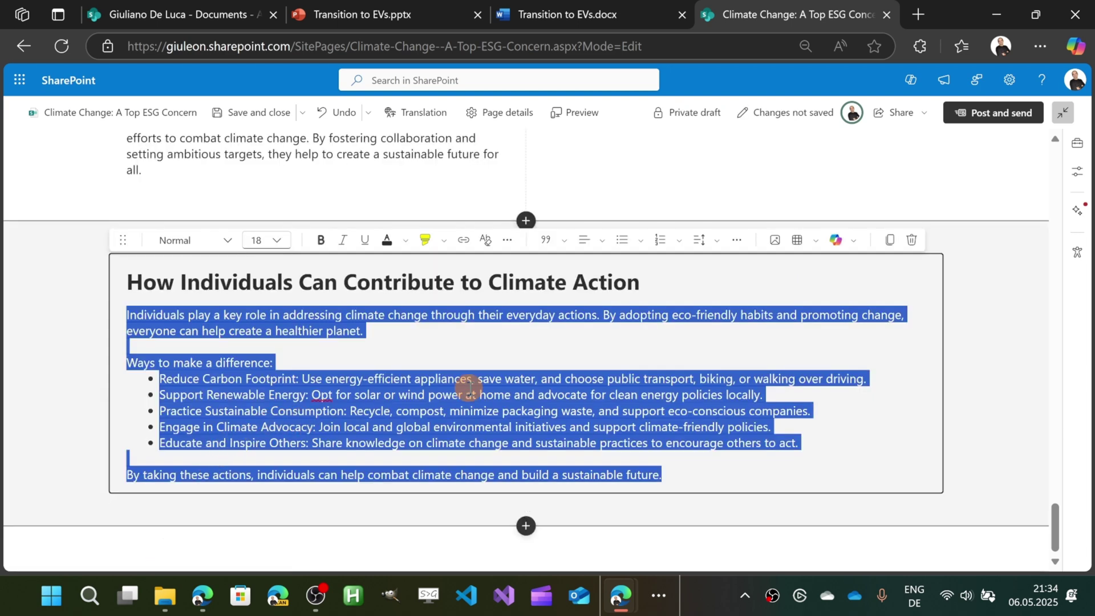
click(736, 379)
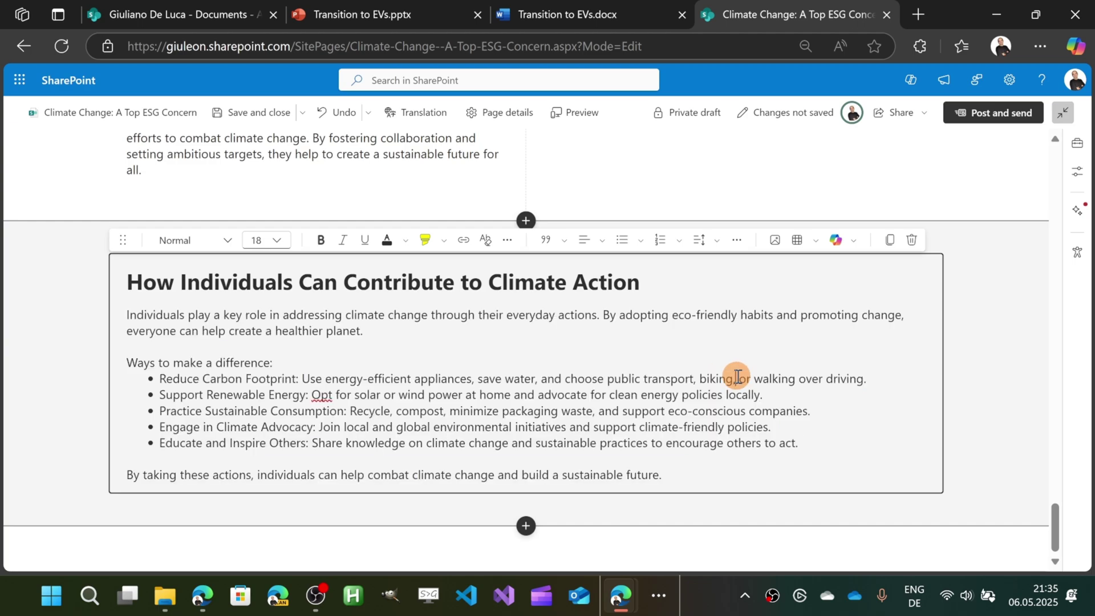
scroll(841, 333, up, 10)
scroll(912, 301, up, 10)
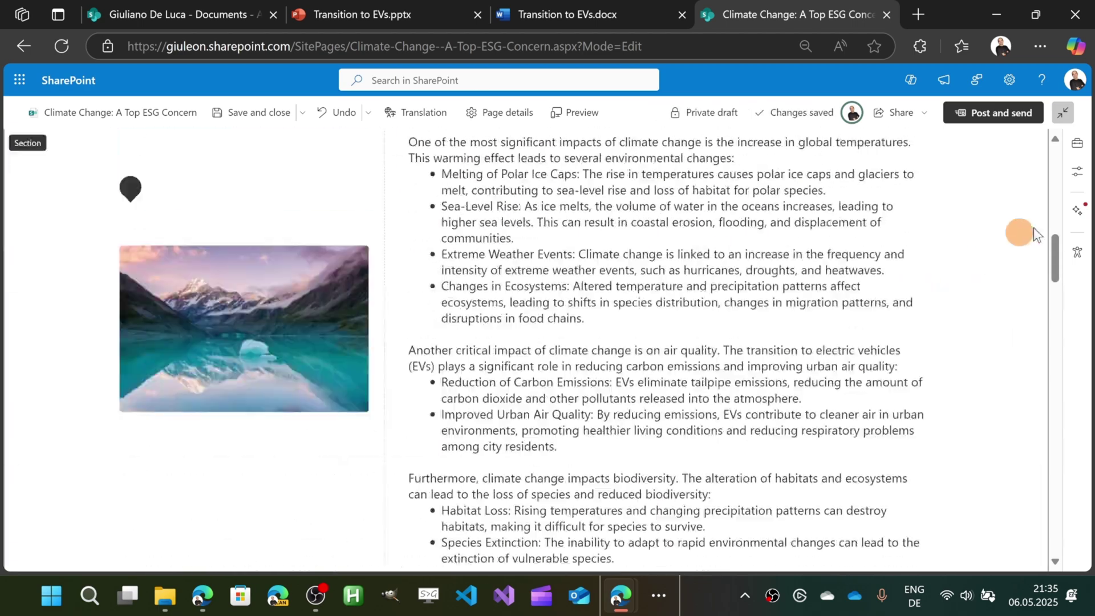
Apply the dark photo-background design idea to the How Individuals section.
click(1078, 213)
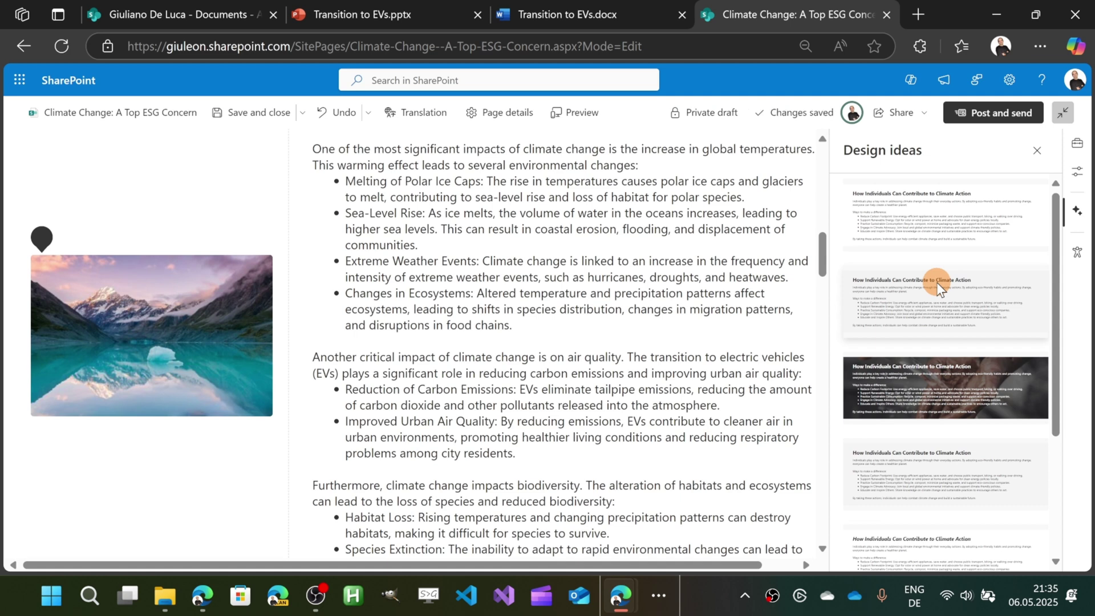
scroll(936, 283, down, 3)
click(930, 285)
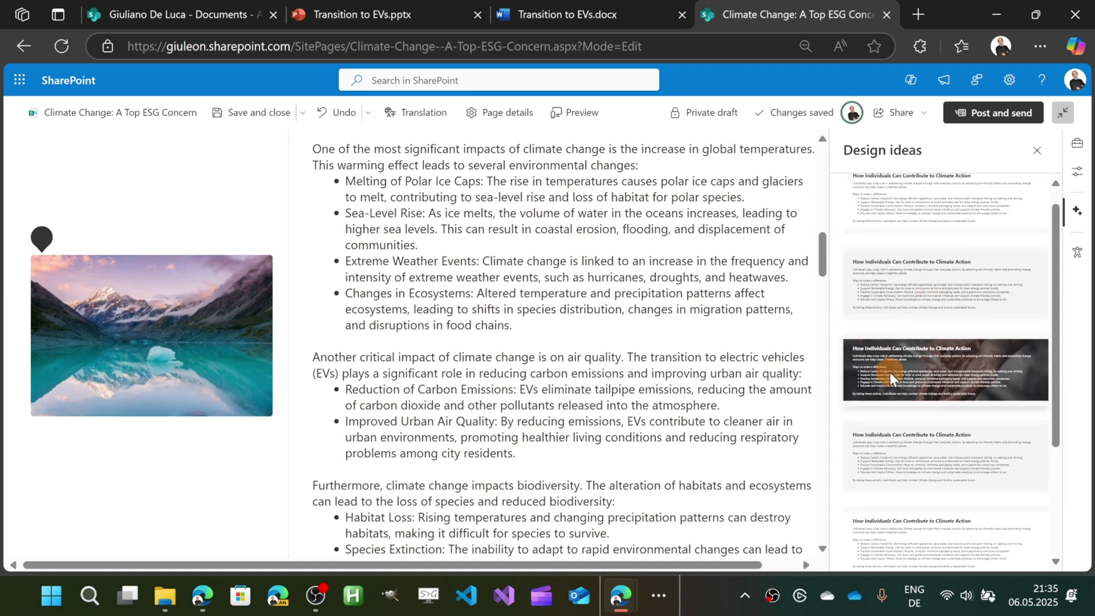
click(889, 372)
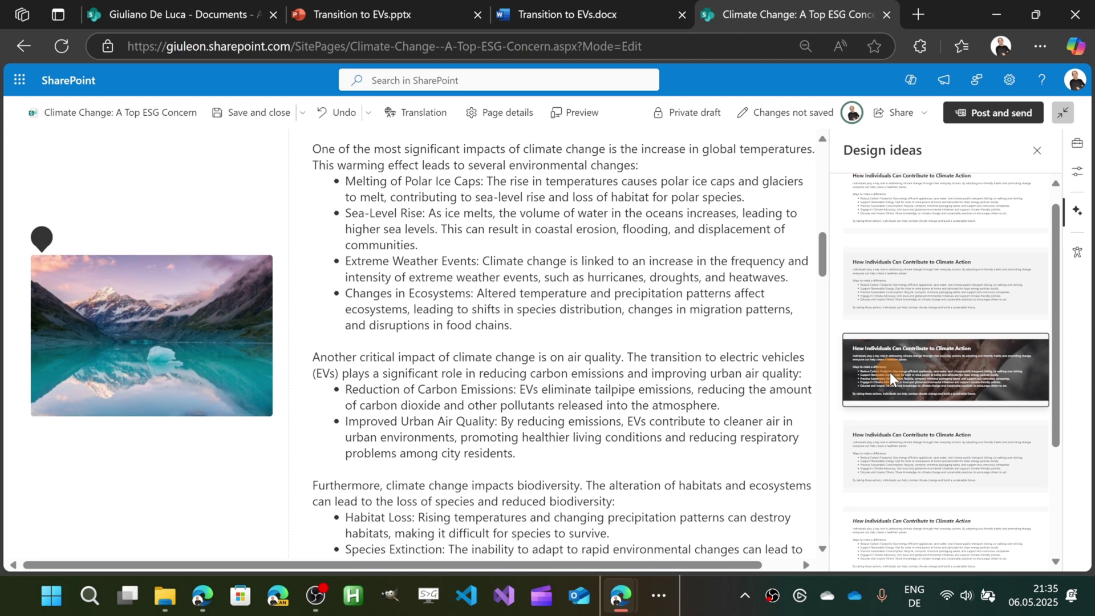
scroll(886, 365, down, 3)
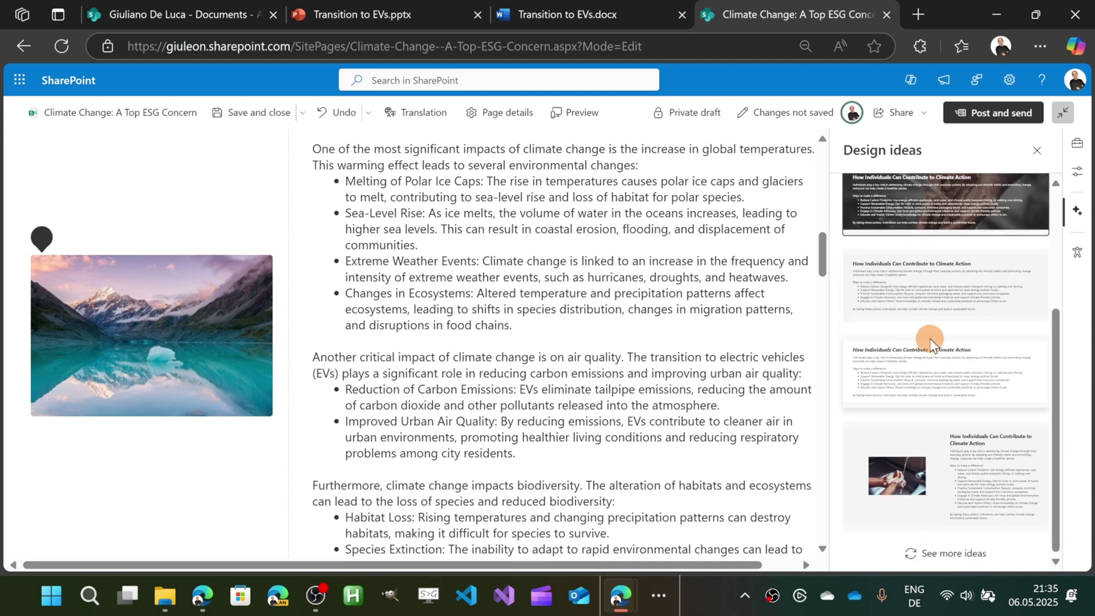
click(930, 337)
scroll(782, 398, down, 10)
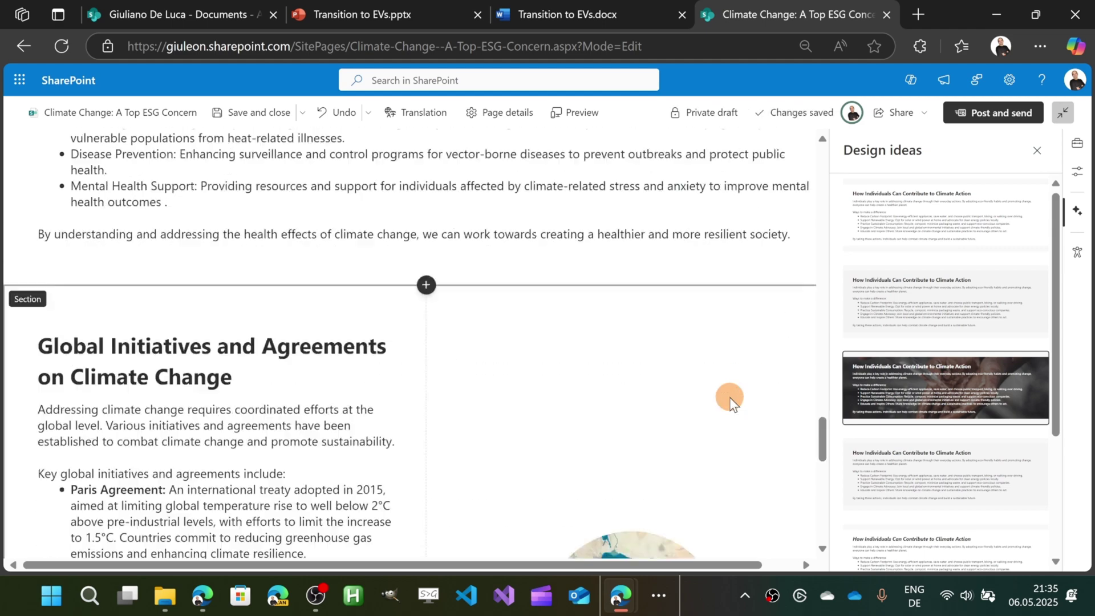
scroll(729, 396, down, 5)
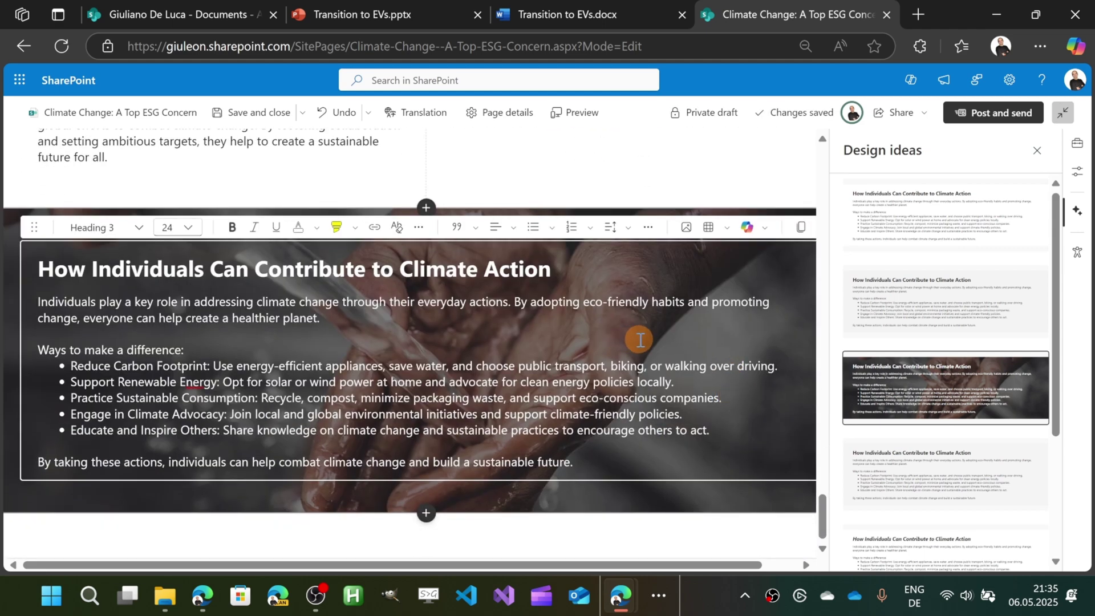
scroll(579, 251, up, 5)
scroll(350, 220, up, 5)
Give the Human Health section the green nature-photo design, then select the renewable energy section.
click(381, 244)
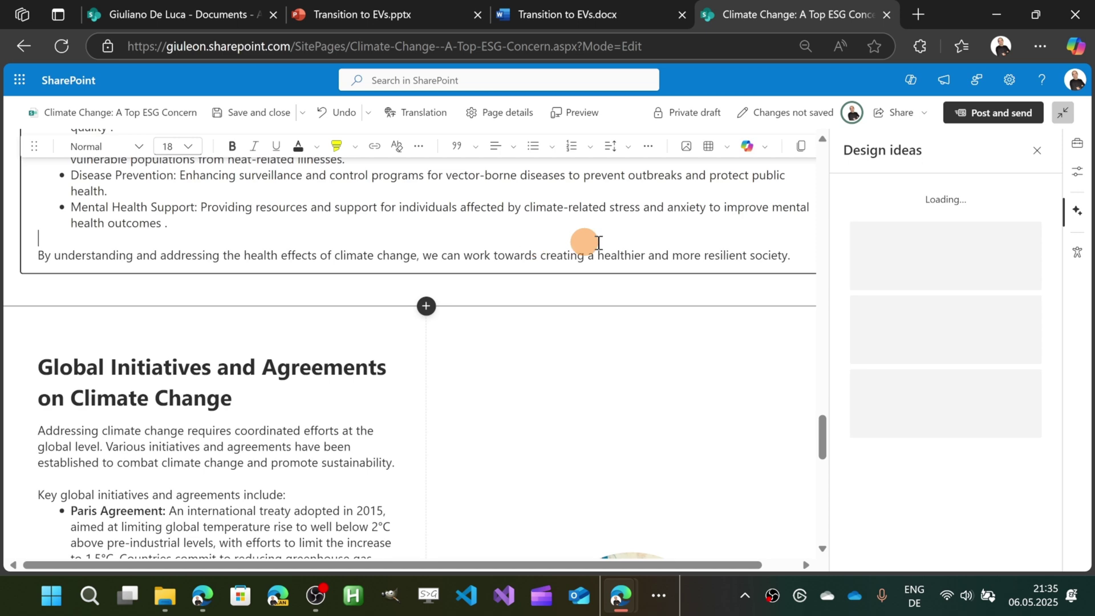
scroll(627, 251, up, 4)
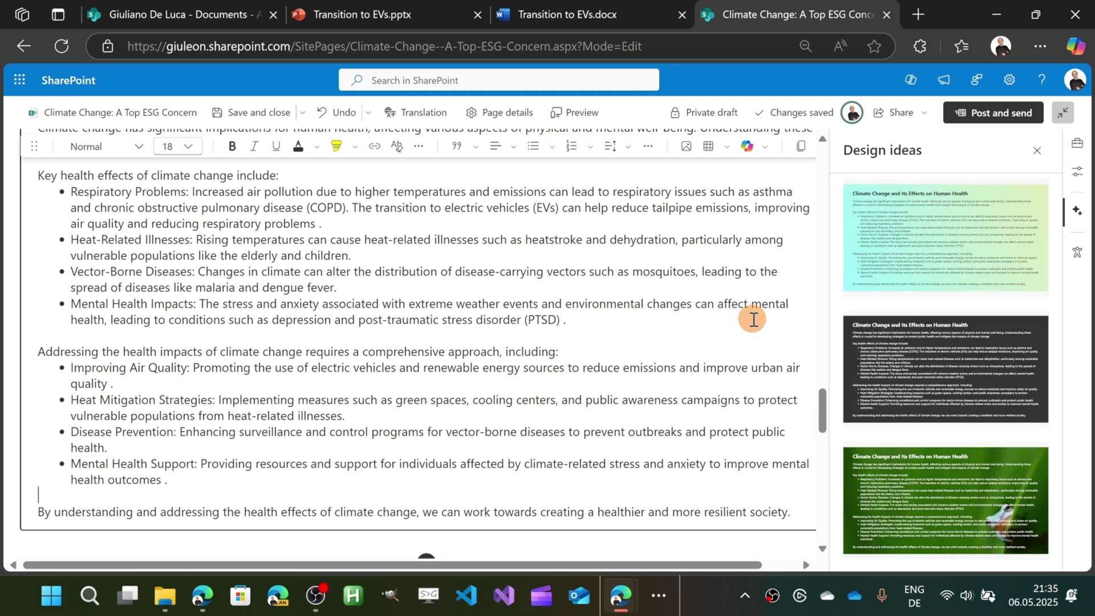
scroll(858, 325, down, 2)
click(940, 405)
scroll(690, 319, down, 15)
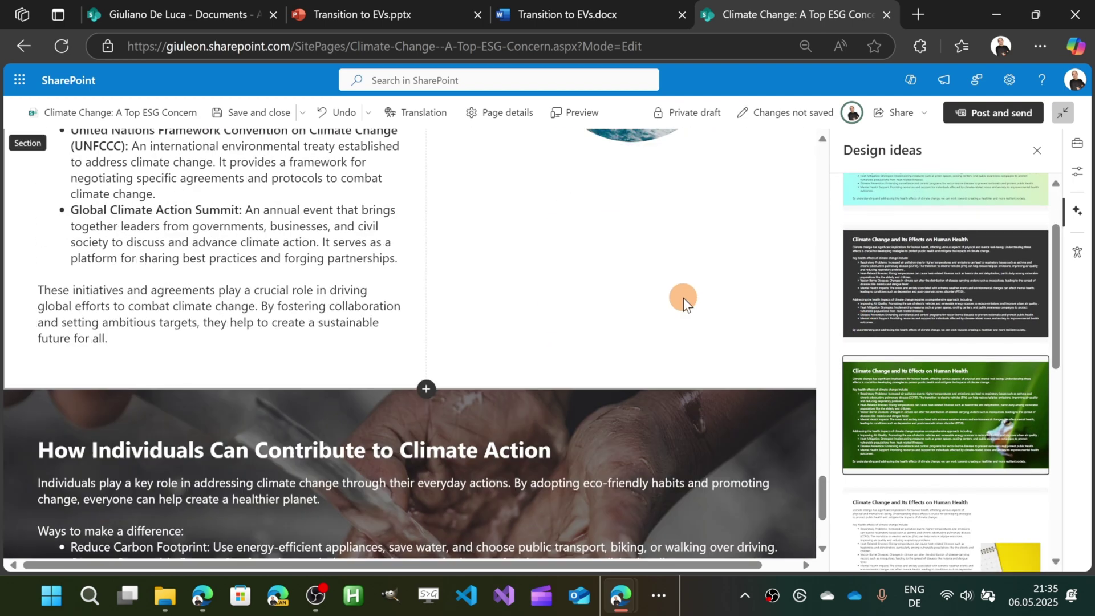
scroll(613, 343, up, 12)
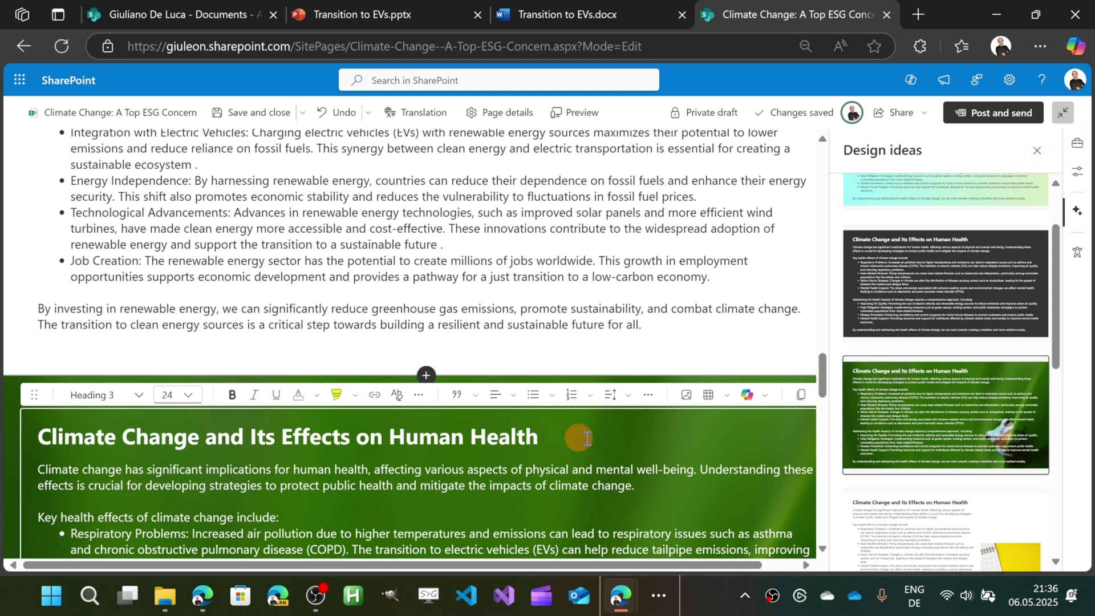
click(467, 290)
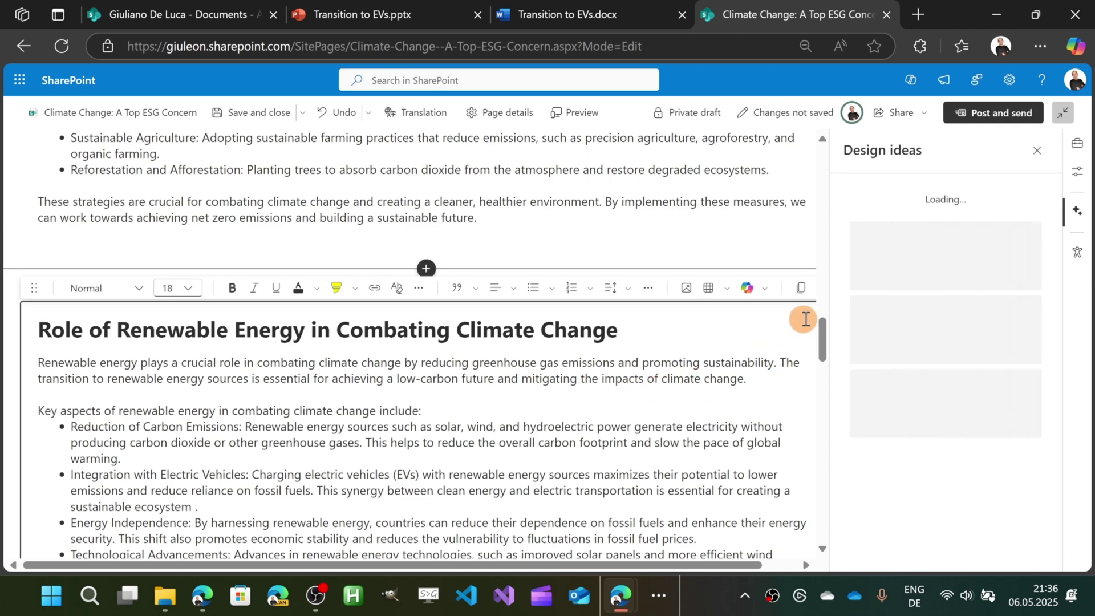
scroll(820, 254, up, 10)
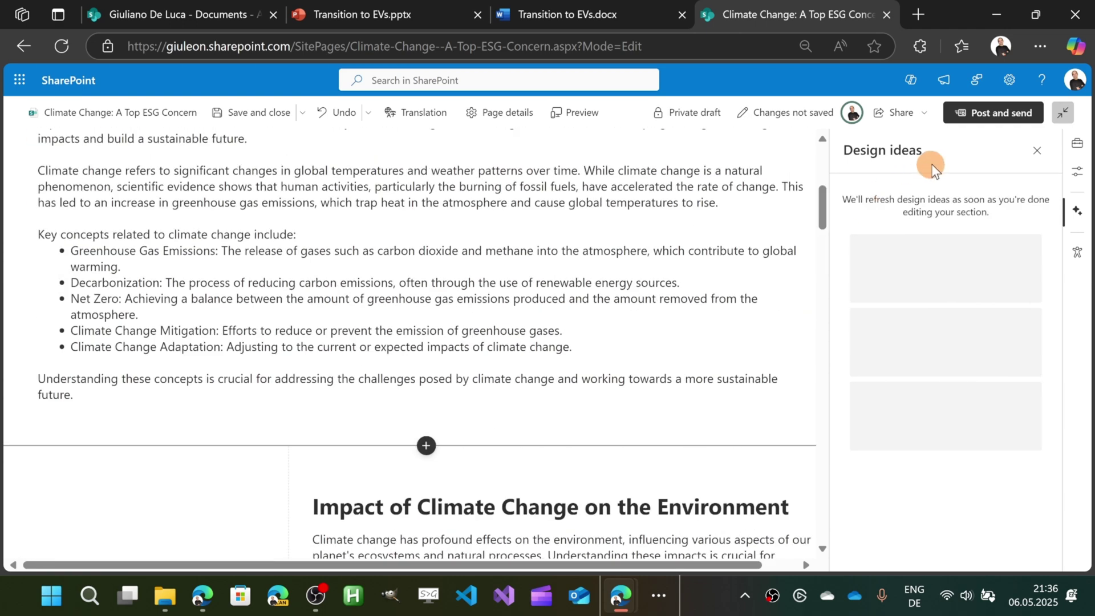
Publish the climate news post and skip sending it as an email.
click(990, 113)
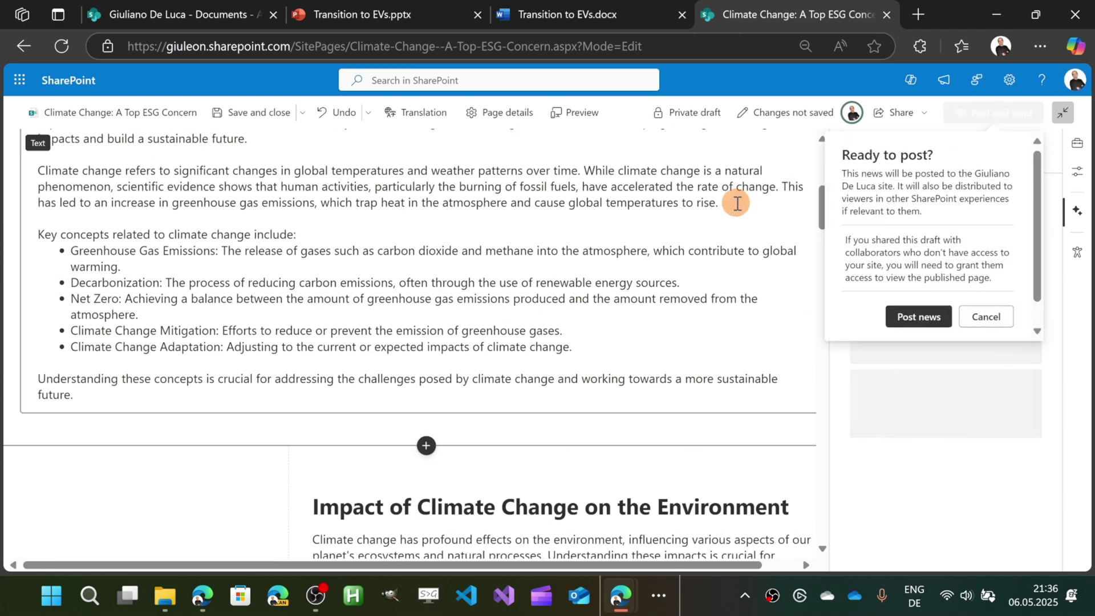
click(919, 318)
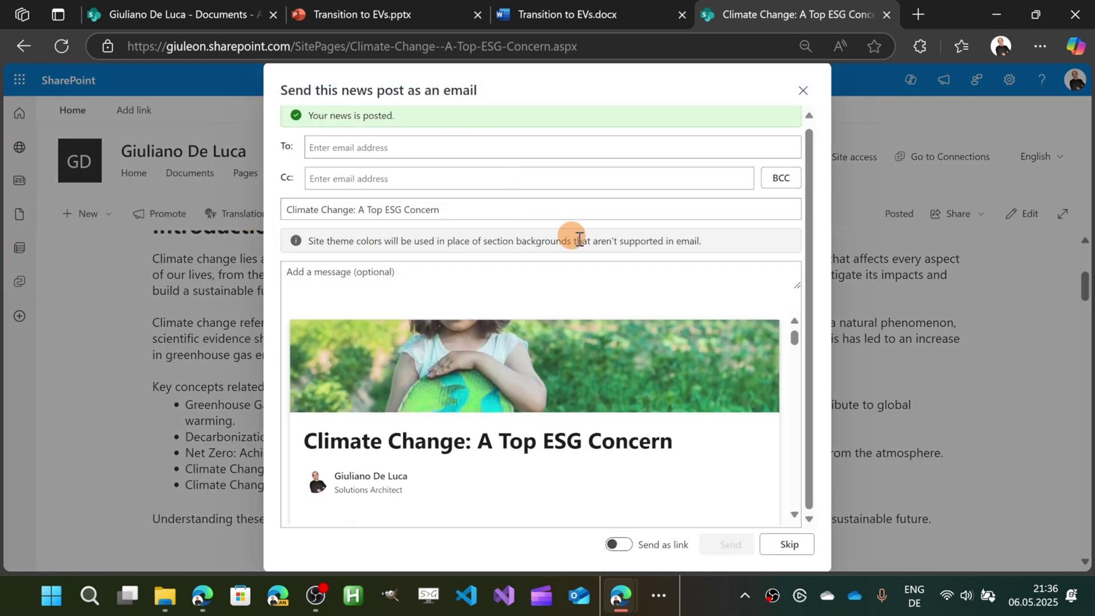
click(809, 546)
scroll(317, 320, up, 4)
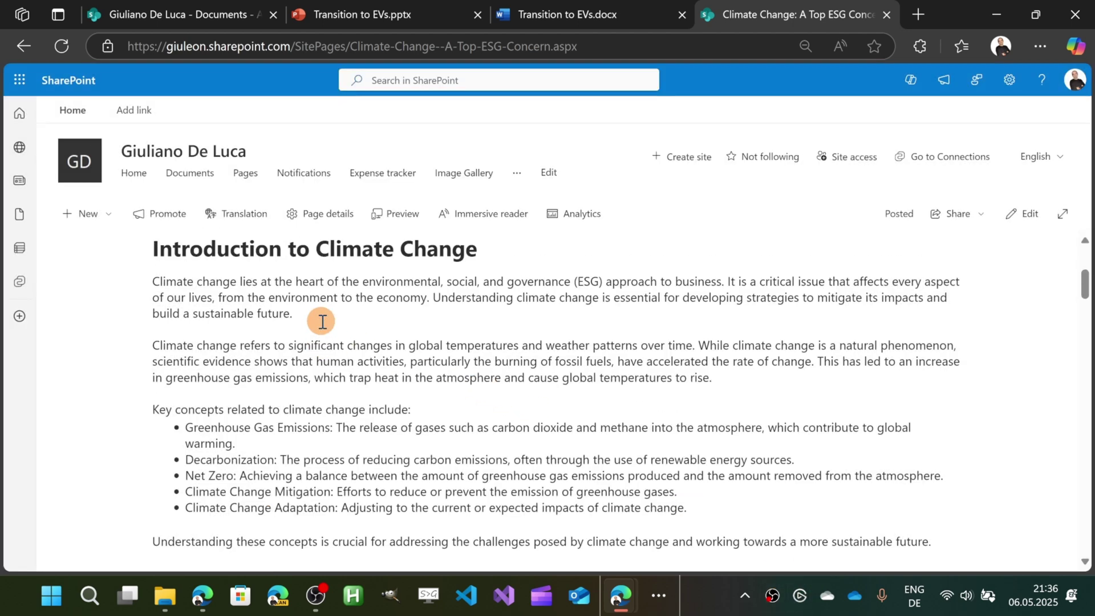
Return to the site home page and start creating a new page with Copilot.
click(130, 176)
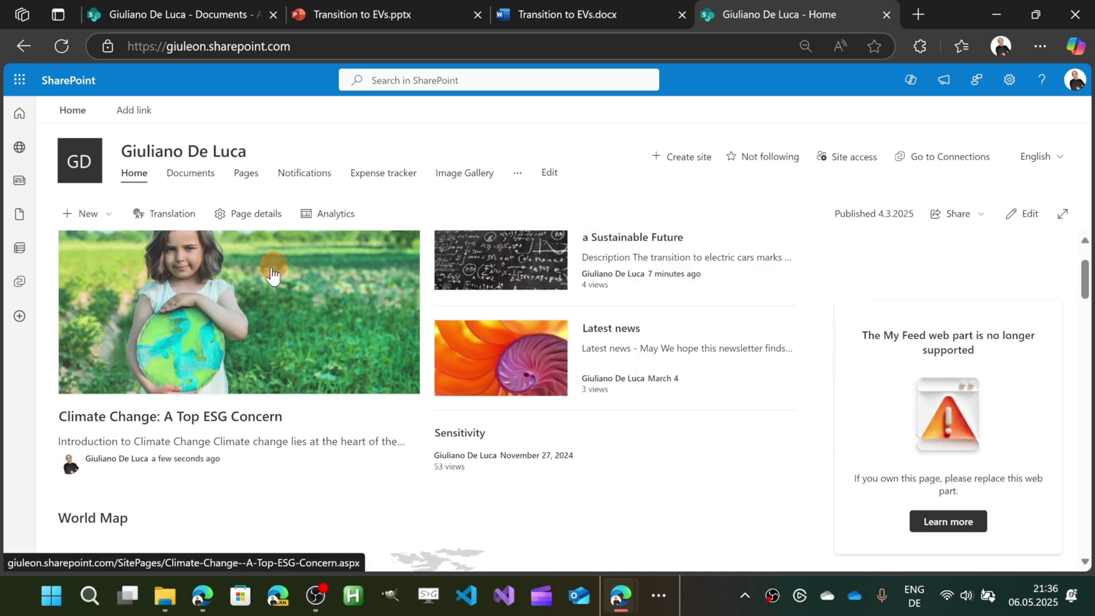
click(96, 215)
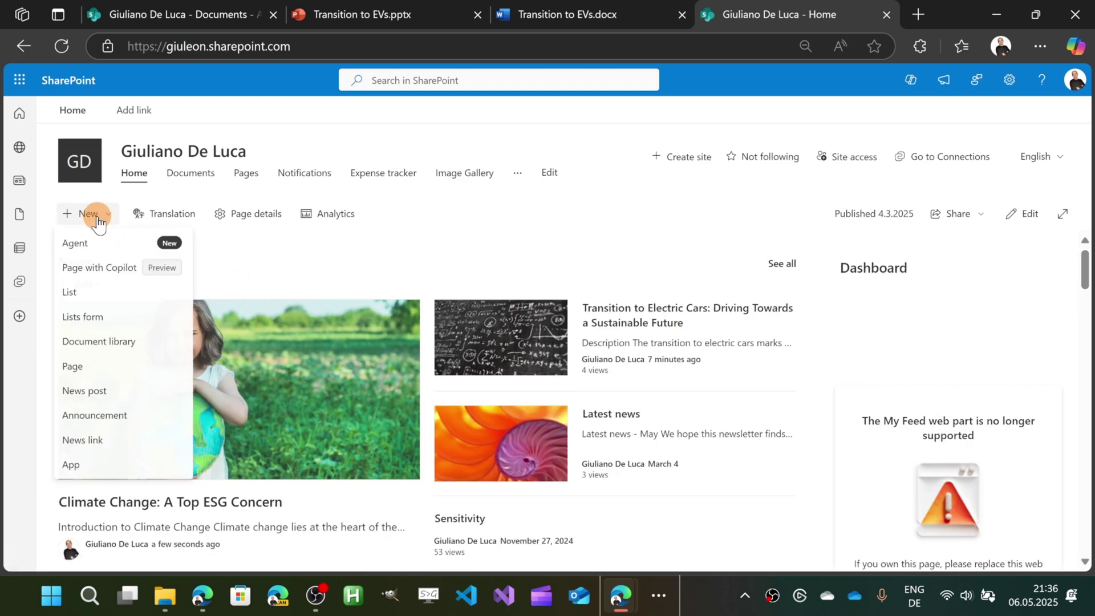
click(94, 266)
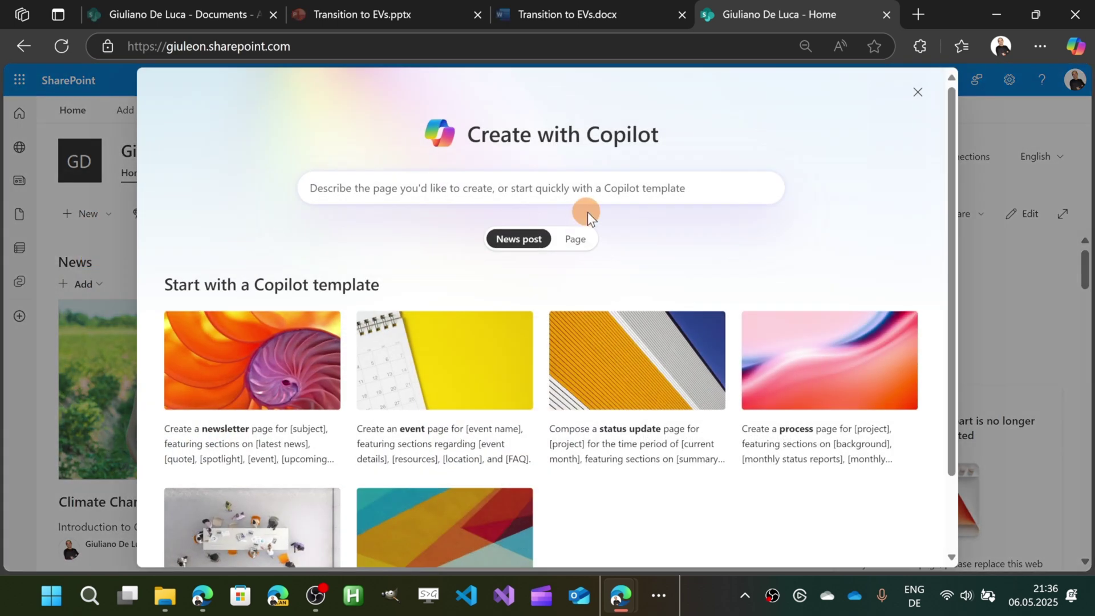
Browse the Copilot Page and News post templates, then dismiss the creation dialog.
click(577, 240)
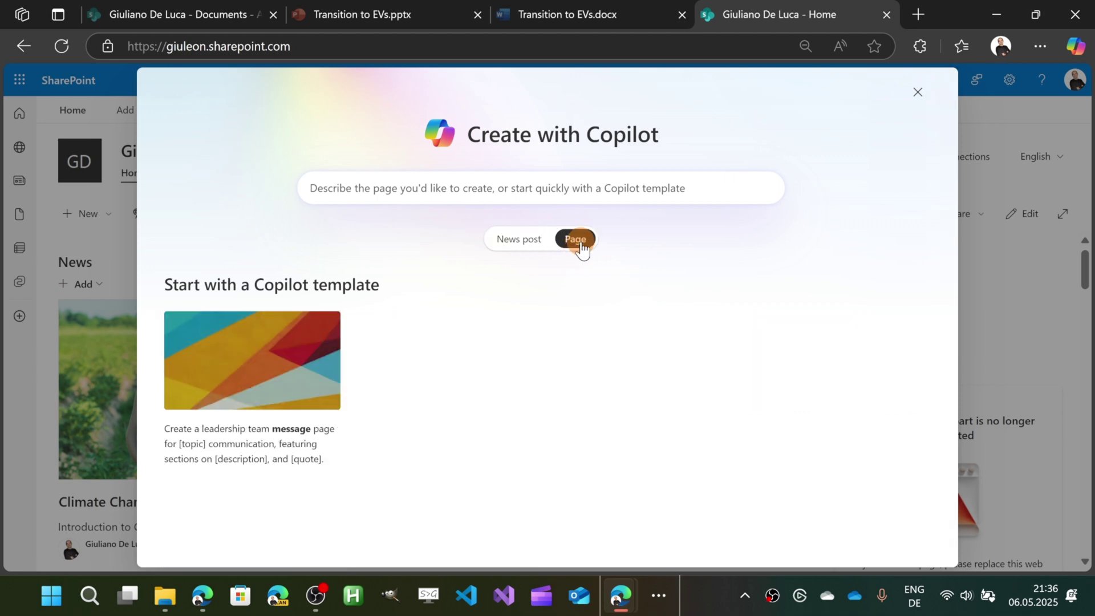
click(517, 240)
scroll(374, 320, down, 2)
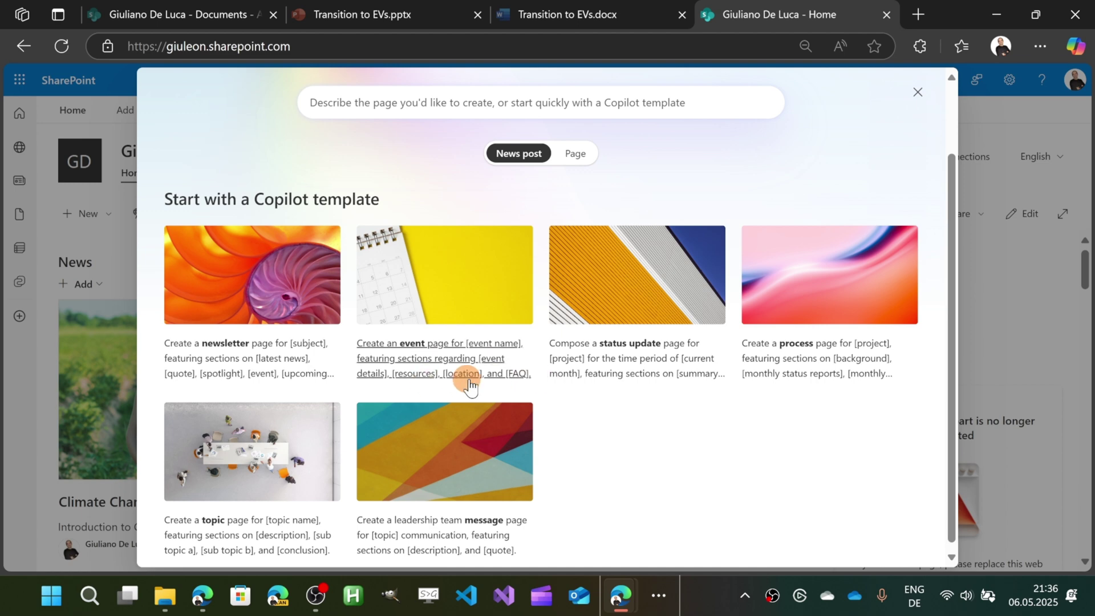
scroll(322, 510, down, 1)
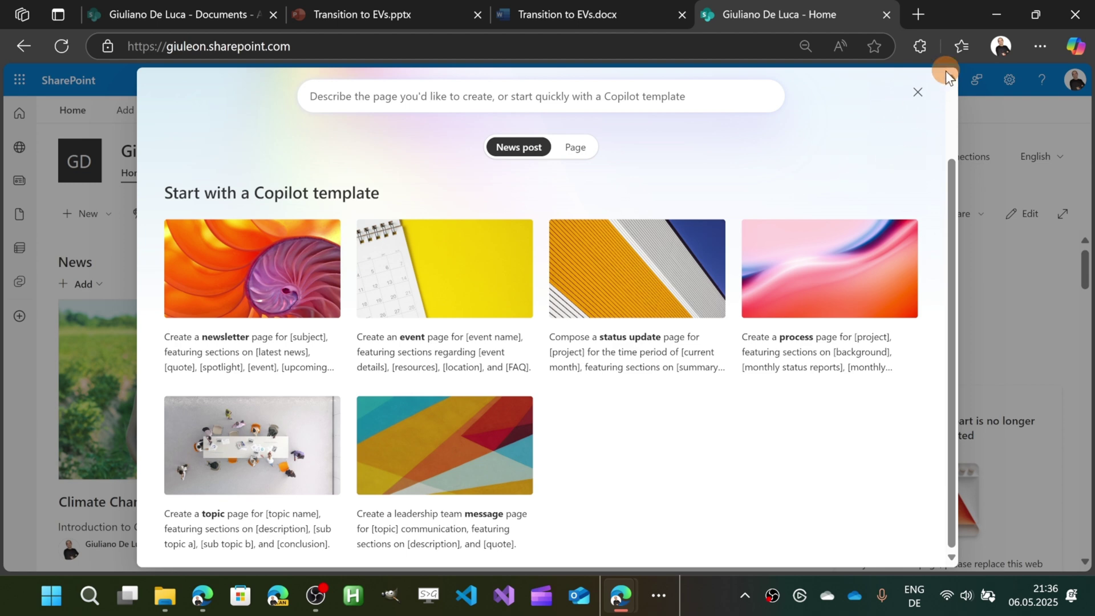
click(918, 93)
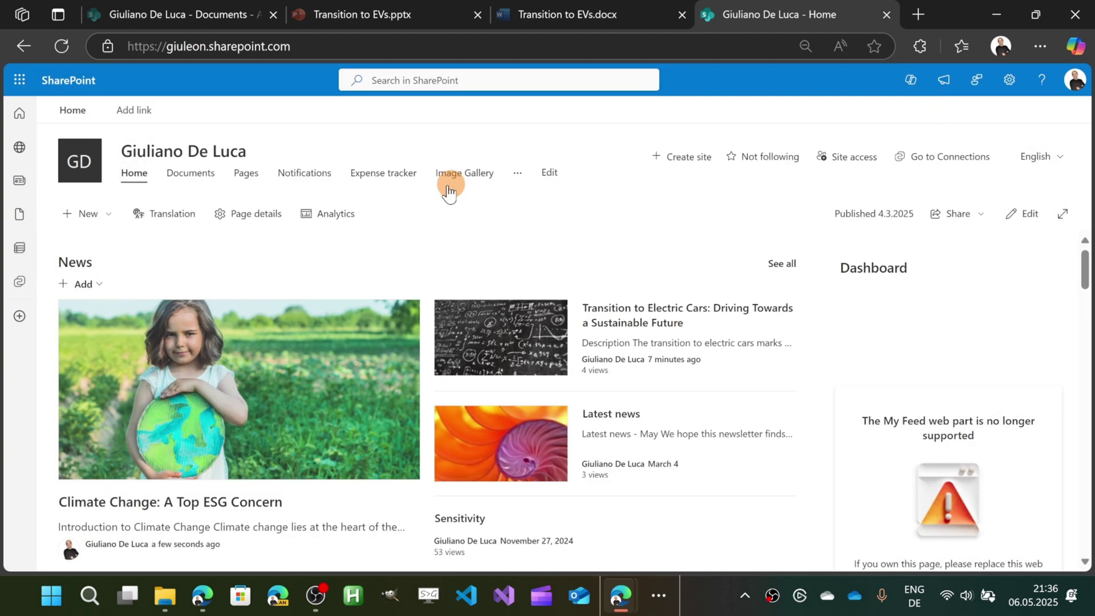
click(1009, 80)
click(912, 212)
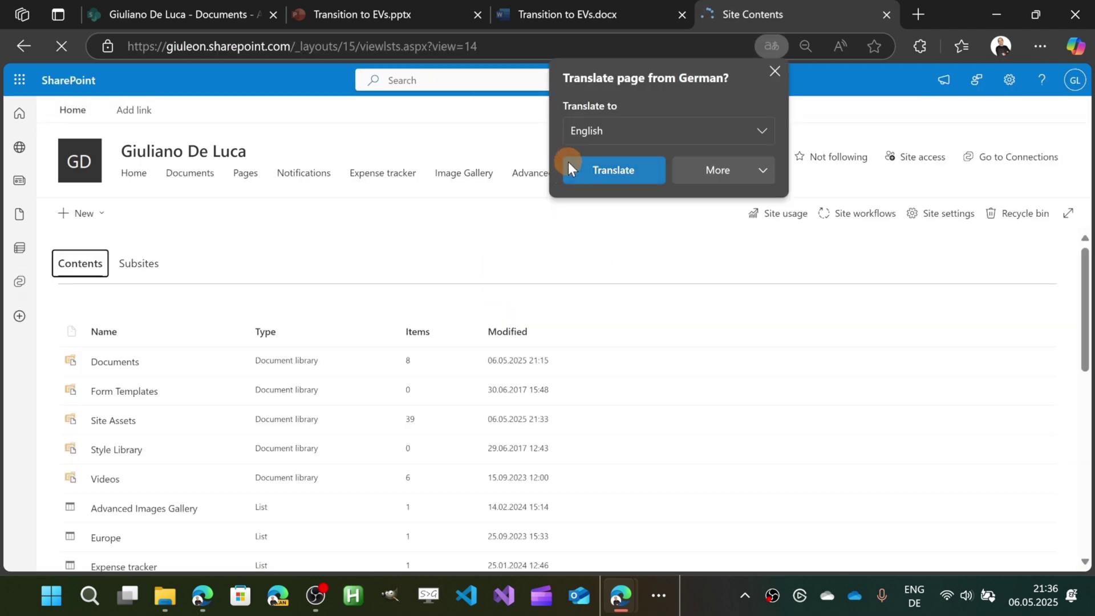
scroll(139, 406, down, 5)
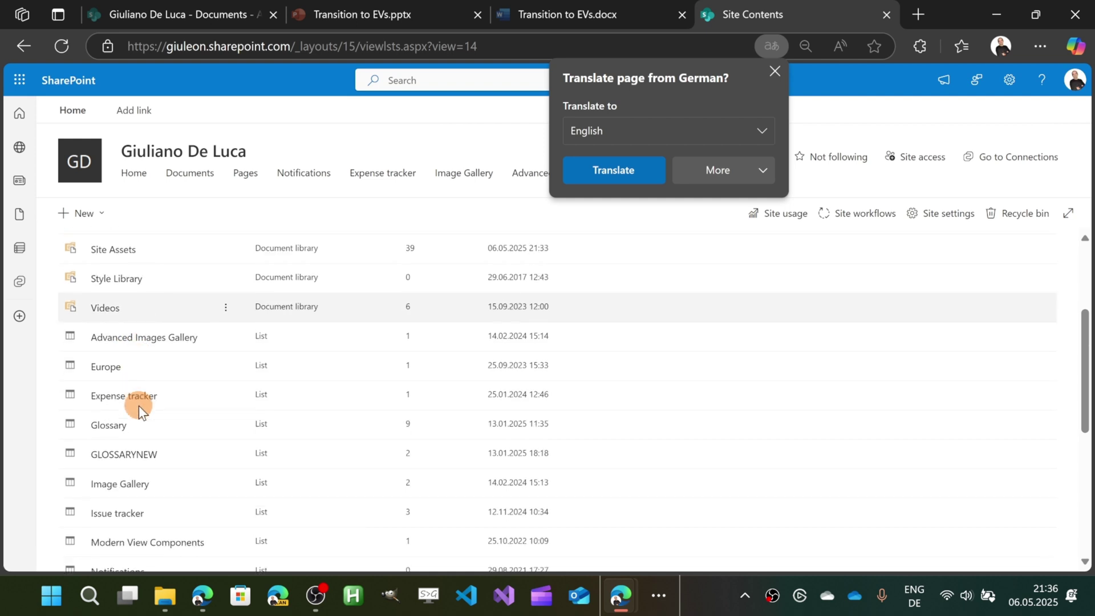
scroll(138, 405, down, 4)
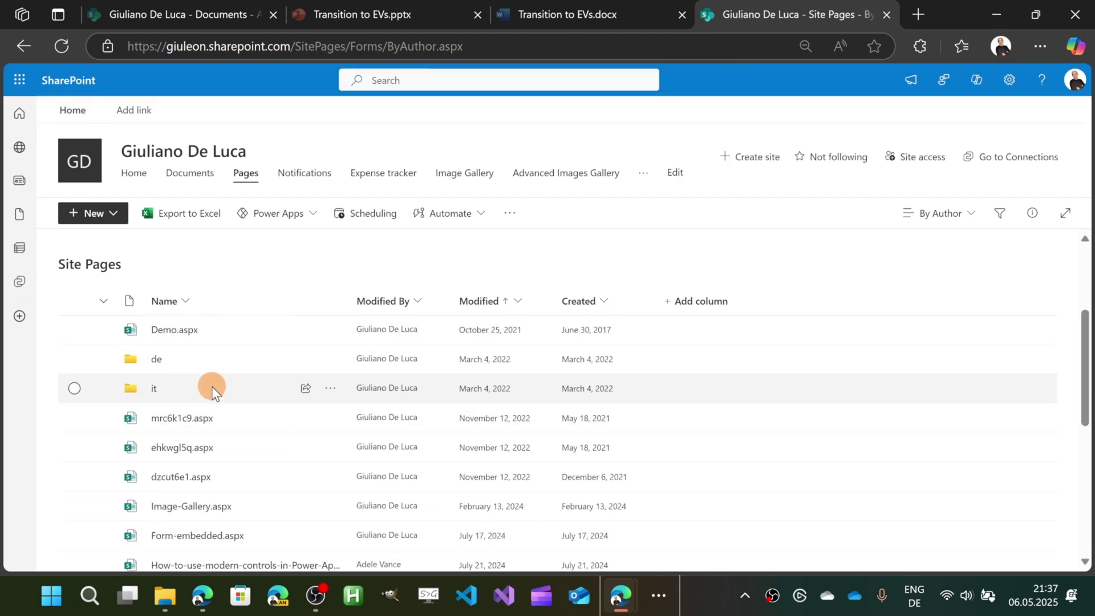
click(171, 527)
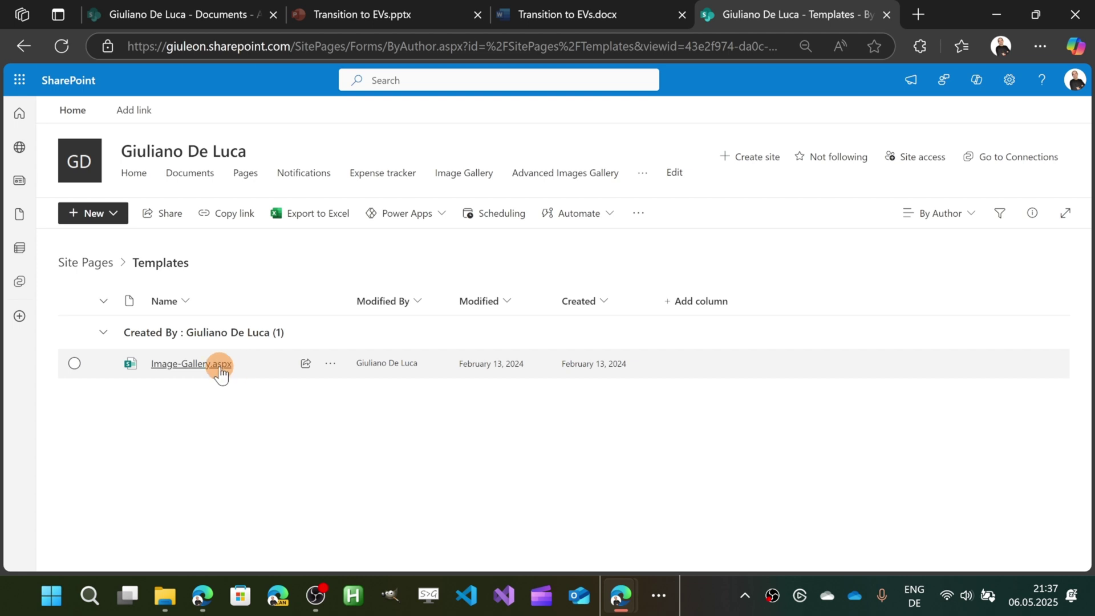
click(133, 172)
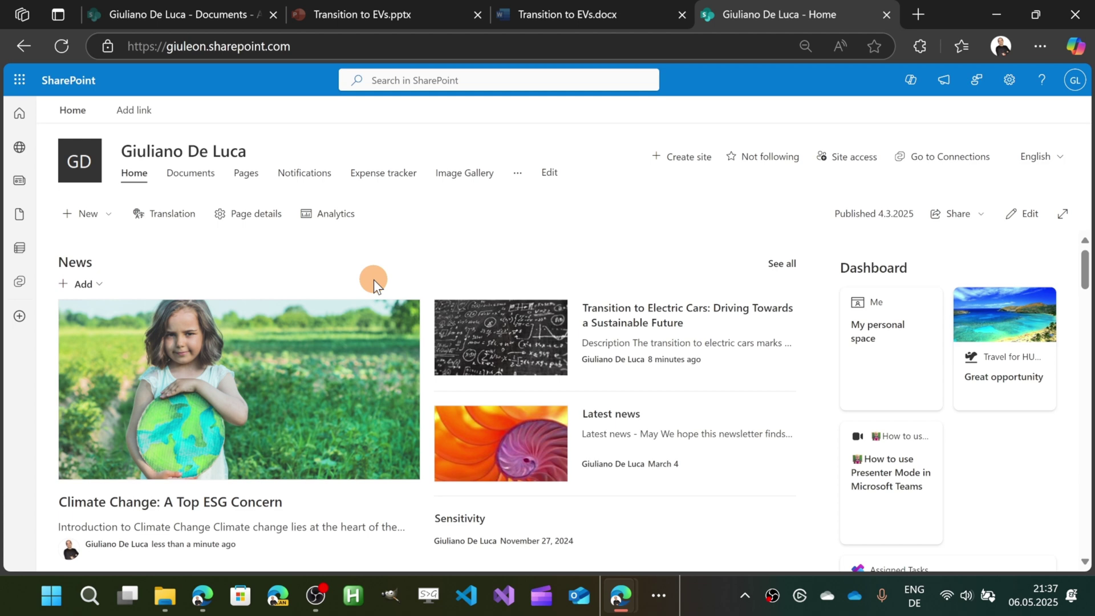
scroll(395, 270, down, 2)
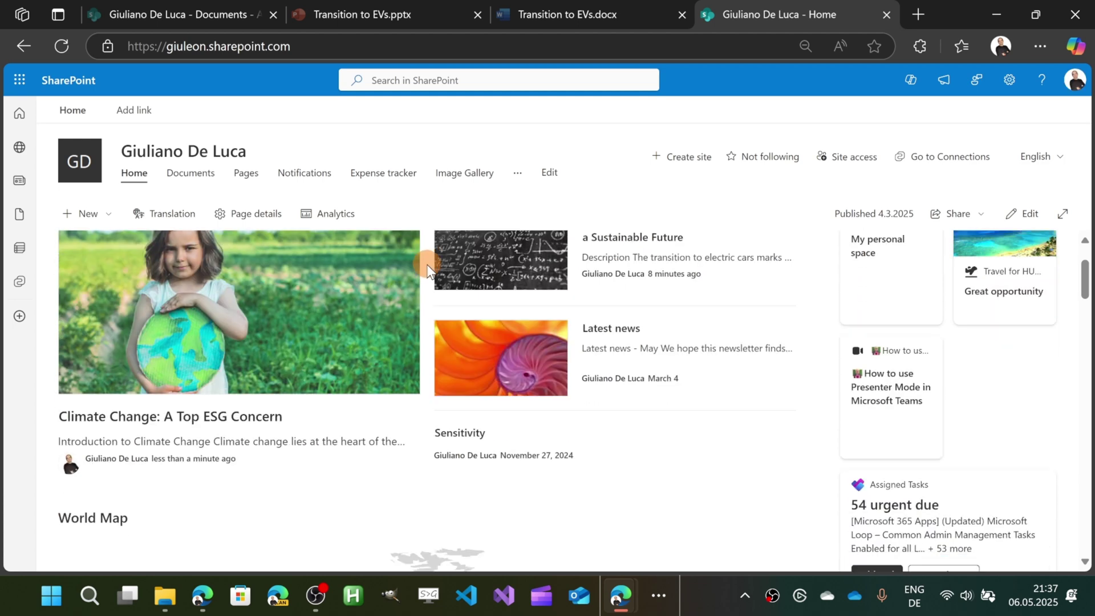